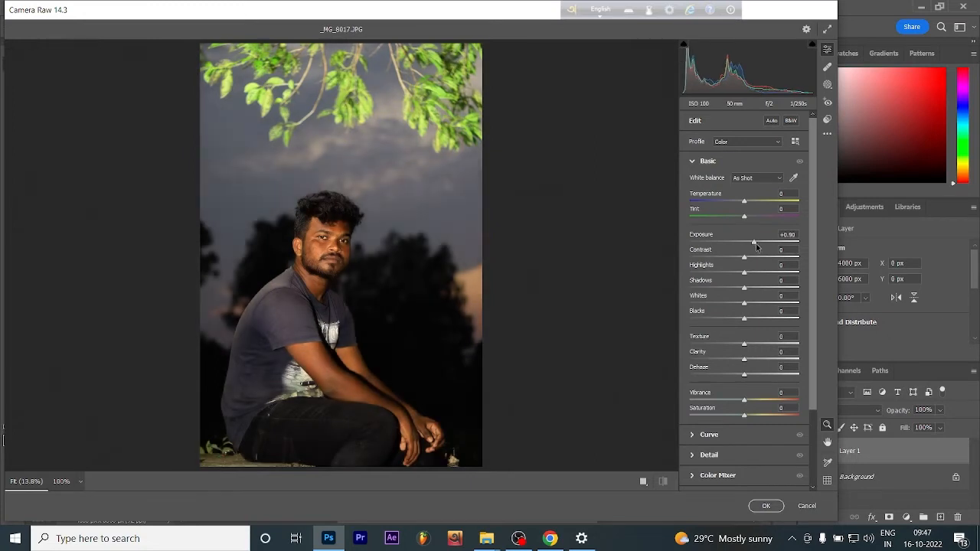
Step: Set the photo's overall exposure to +0.15, contrast to +1 and highlights to +26
{"action": "left_click_drag", "start_coordinate": [751, 243], "coordinate": [759, 276]}
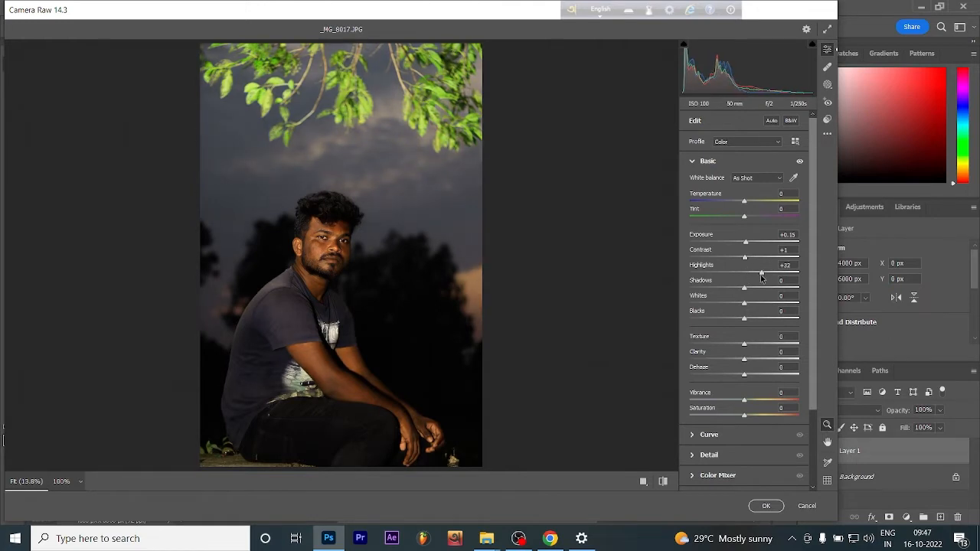
Step: Mask the subject automatically and set its exposure to +0.50, contrast -7, highlights +10, shadows +17 and whites +14
{"action": "left_click", "coordinate": [827, 86]}
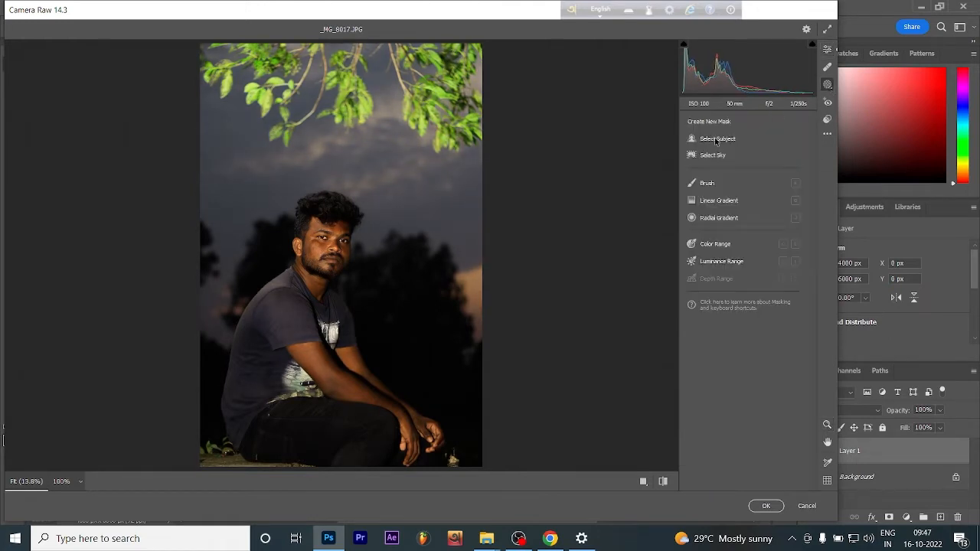
{"action": "left_click", "coordinate": [720, 141]}
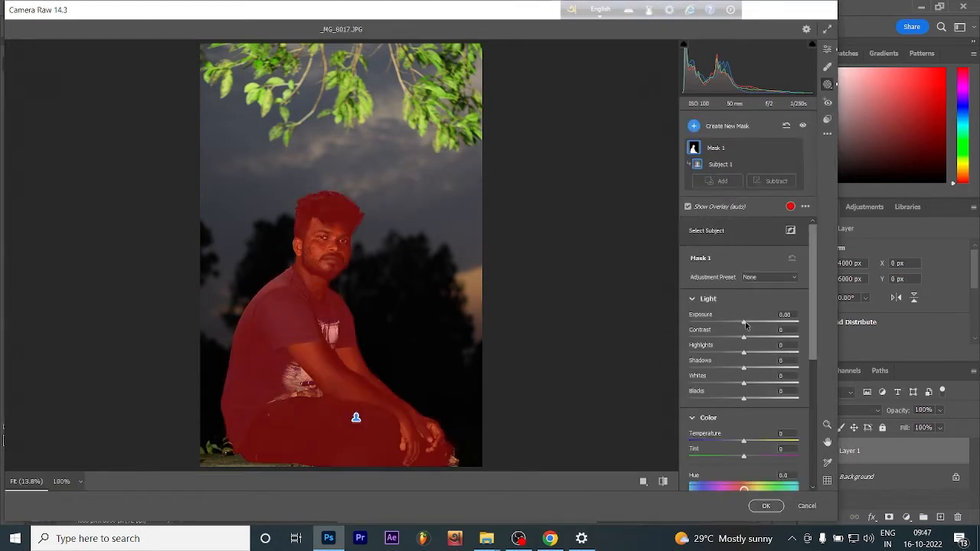
{"action": "left_click_drag", "start_coordinate": [745, 323], "coordinate": [754, 369]}
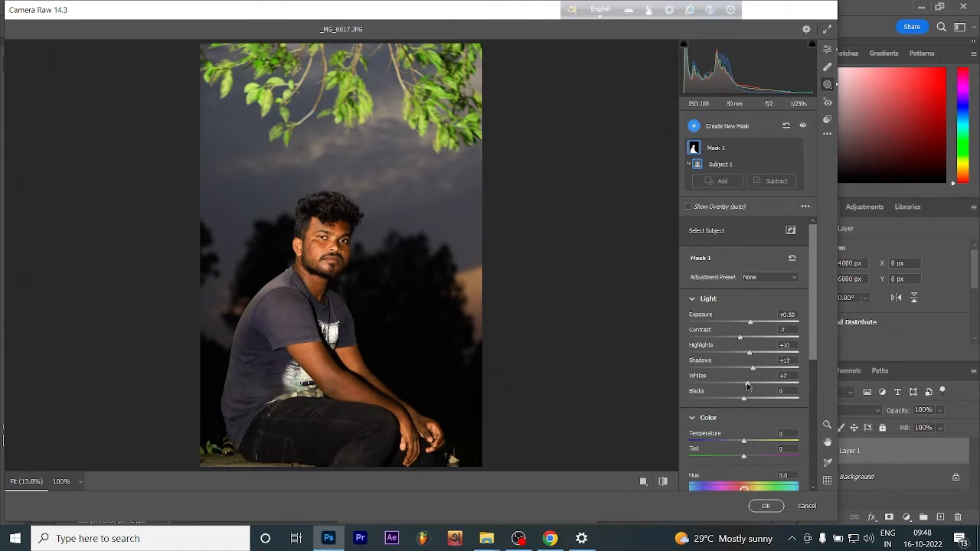
{"action": "scroll", "coordinate": [756, 387], "scroll_direction": "down", "scroll_amount": 3}
{"action": "mouse_move", "coordinate": [744, 257]}
{"action": "left_mouse_down"}
{"action": "mouse_move", "coordinate": [770, 259]}
{"action": "mouse_move", "coordinate": [741, 264]}
{"action": "mouse_move", "coordinate": [748, 271]}
{"action": "left_mouse_up"}
{"action": "scroll", "coordinate": [747, 291], "scroll_direction": "down", "scroll_amount": 3}
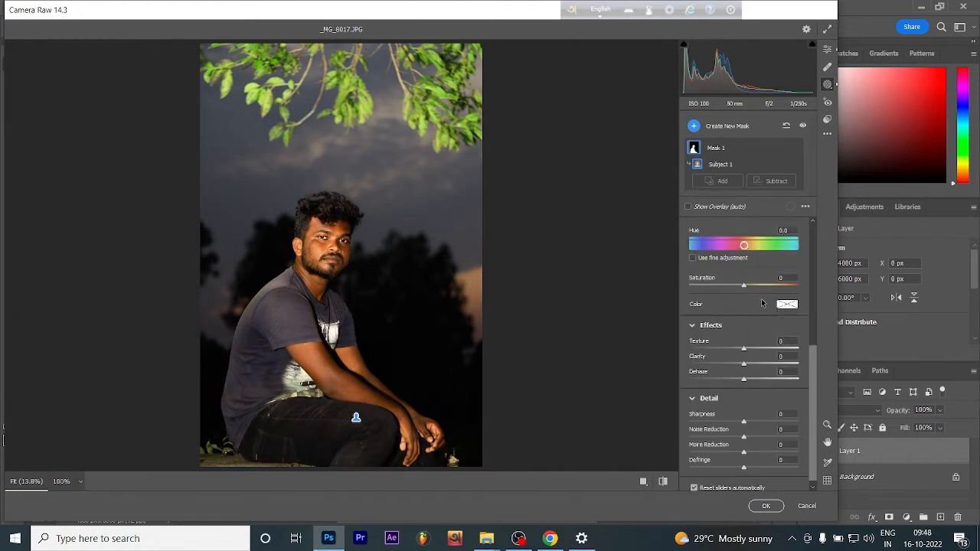
{"action": "scroll", "coordinate": [778, 328], "scroll_direction": "up", "scroll_amount": 5}
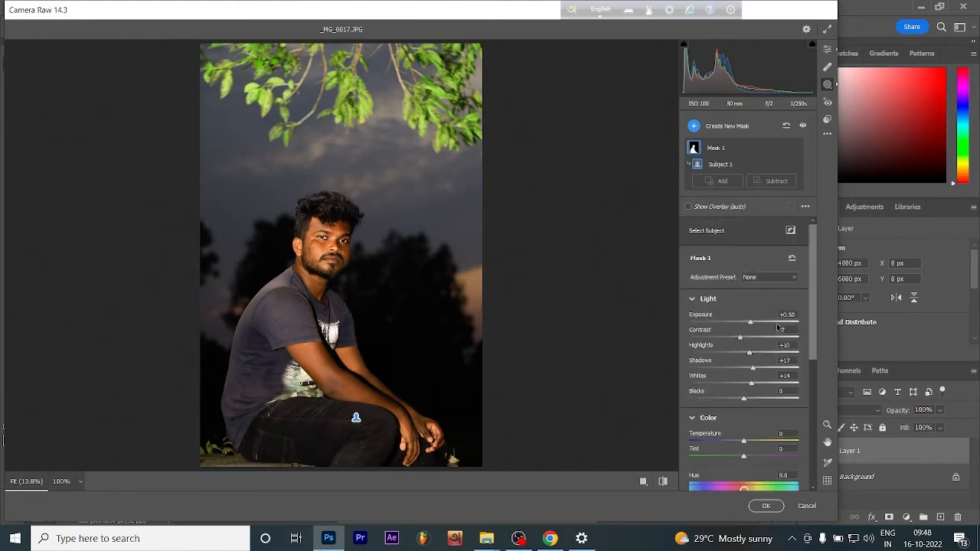
Step: Set the overall shadows to -10 in the Basic adjustments and fine-tune vibrance and saturation
{"action": "left_click", "coordinate": [827, 49]}
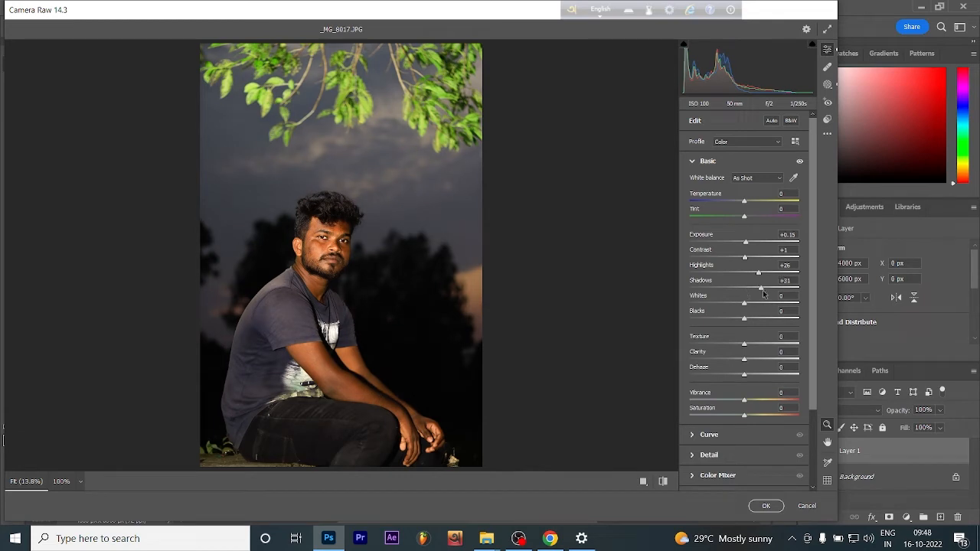
{"action": "left_click_drag", "start_coordinate": [762, 292], "coordinate": [739, 301]}
{"action": "scroll", "coordinate": [749, 326], "scroll_direction": "down", "scroll_amount": 2}
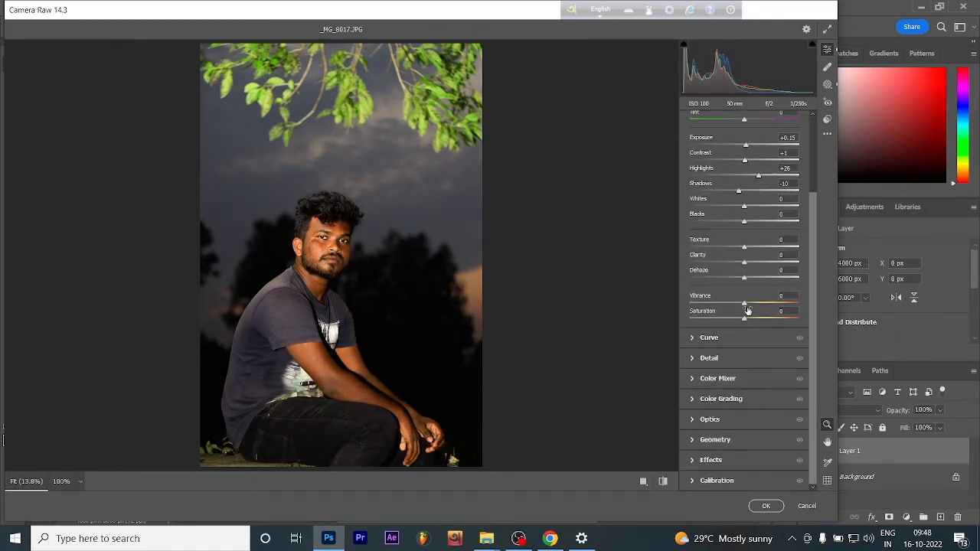
{"action": "mouse_move", "coordinate": [744, 305]}
{"action": "left_mouse_down"}
{"action": "mouse_move", "coordinate": [793, 304]}
{"action": "mouse_move", "coordinate": [742, 321]}
{"action": "left_mouse_up"}
Step: Set the curve's highlights to -5 and lights to +6, with sharpening at 73 and noise reduction at 55
{"action": "left_click", "coordinate": [708, 338]}
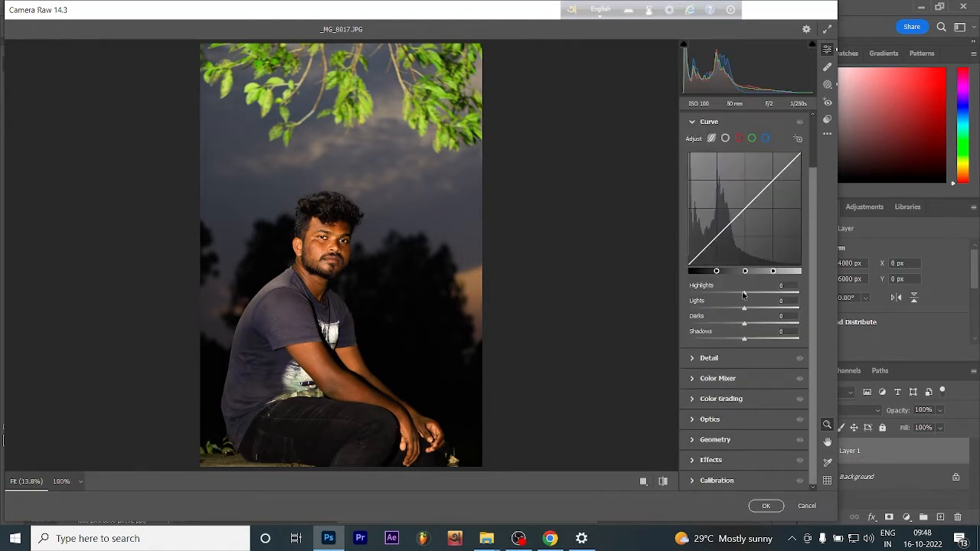
{"action": "mouse_move", "coordinate": [743, 295]}
{"action": "left_mouse_down"}
{"action": "mouse_move", "coordinate": [751, 299]}
{"action": "mouse_move", "coordinate": [734, 322]}
{"action": "mouse_move", "coordinate": [809, 315]}
{"action": "mouse_move", "coordinate": [746, 310]}
{"action": "left_mouse_up"}
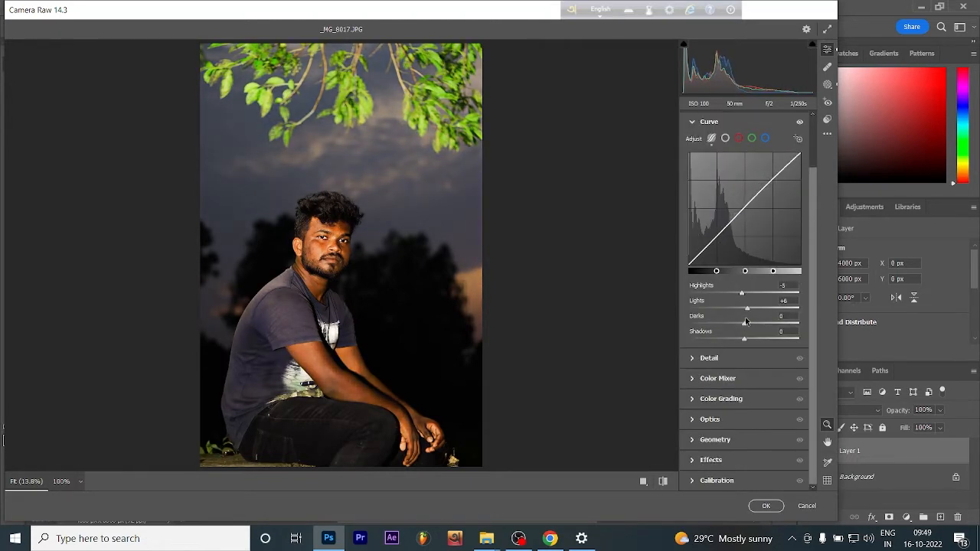
{"action": "left_click", "coordinate": [695, 358]}
{"action": "left_click_drag", "start_coordinate": [752, 223], "coordinate": [742, 226]}
{"action": "left_click_drag", "start_coordinate": [745, 246], "coordinate": [749, 246]}
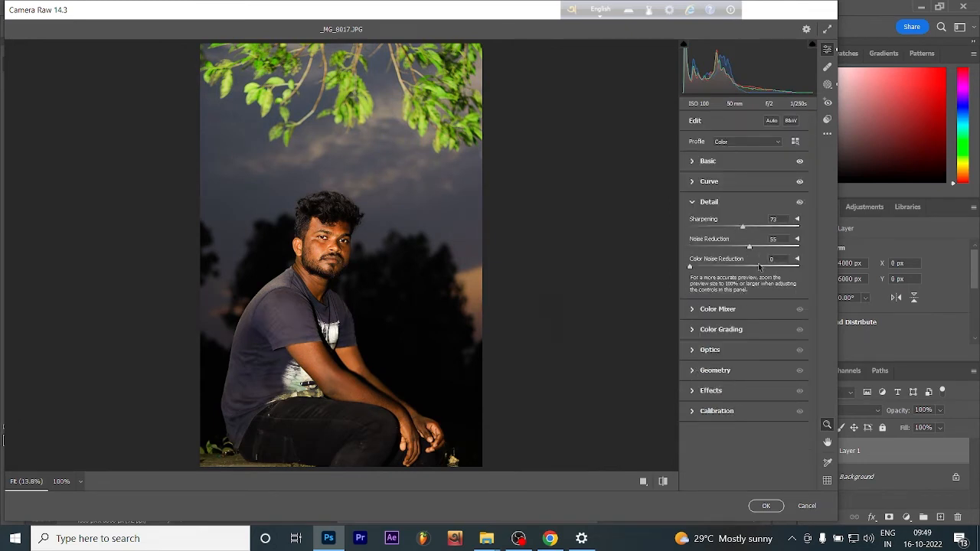
Step: Adjust the luminance of individual colors in the Color Mixer, from oranges through blues
{"action": "left_click", "coordinate": [691, 311]}
{"action": "left_click", "coordinate": [759, 254]}
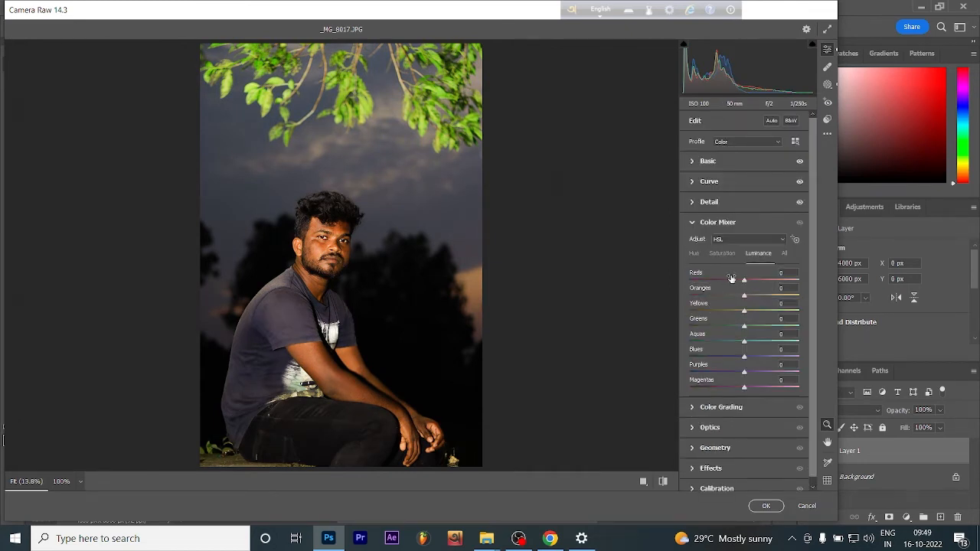
{"action": "left_click_drag", "start_coordinate": [744, 298], "coordinate": [759, 348]}
Step: Color grade with slightly blue midtones at luminance 58, red shadows at saturation 2 and luminance 20, and faintly yellow highlights
{"action": "scroll", "coordinate": [708, 367], "scroll_direction": "down", "scroll_amount": 1}
{"action": "left_click", "coordinate": [696, 401]}
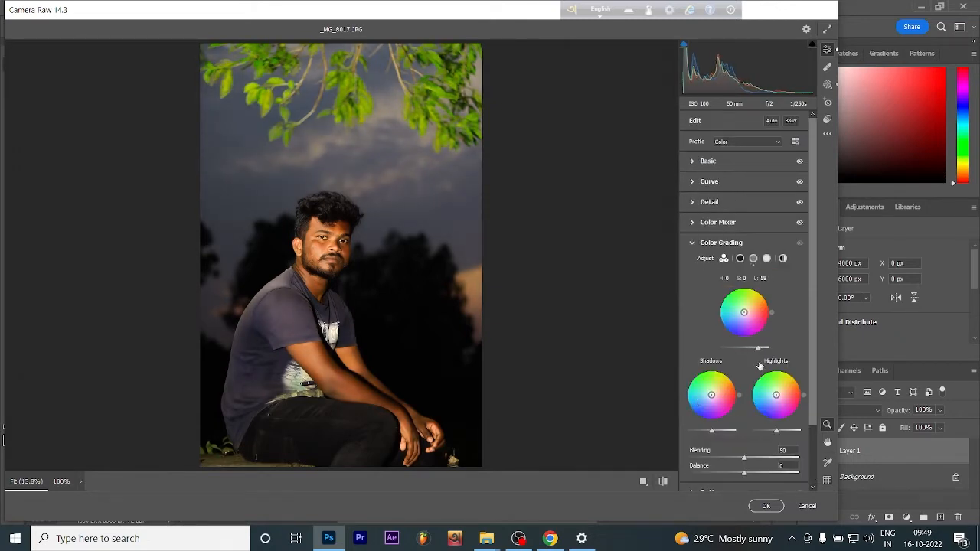
{"action": "mouse_move", "coordinate": [743, 314]}
{"action": "left_mouse_down"}
{"action": "mouse_move", "coordinate": [728, 328]}
{"action": "mouse_move", "coordinate": [743, 314]}
{"action": "left_mouse_up"}
{"action": "left_click_drag", "start_coordinate": [709, 432], "coordinate": [712, 395]}
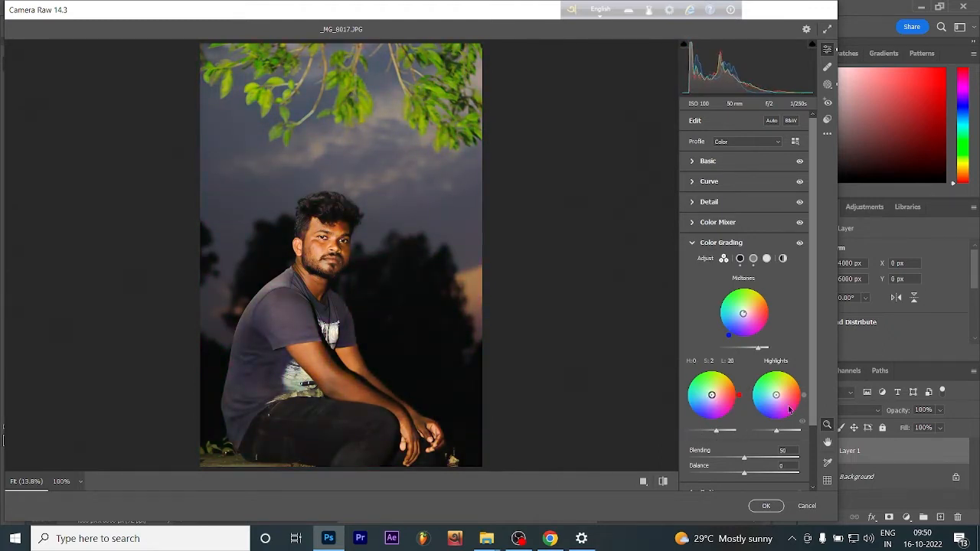
{"action": "scroll", "coordinate": [787, 376], "scroll_direction": "down", "scroll_amount": 3}
{"action": "mouse_move", "coordinate": [778, 327]}
{"action": "left_mouse_down"}
{"action": "mouse_move", "coordinate": [774, 318]}
{"action": "mouse_move", "coordinate": [786, 331]}
{"action": "mouse_move", "coordinate": [777, 321]}
{"action": "left_mouse_up"}
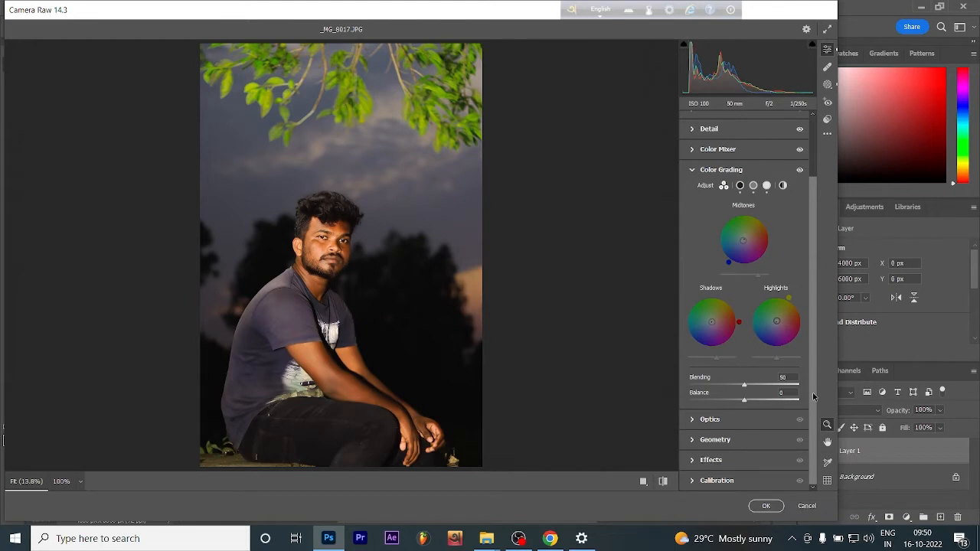
Step: Add vignetting of -30 and apply the Camera Raw edits to the layer
{"action": "left_click", "coordinate": [695, 421]}
{"action": "left_click", "coordinate": [693, 370]}
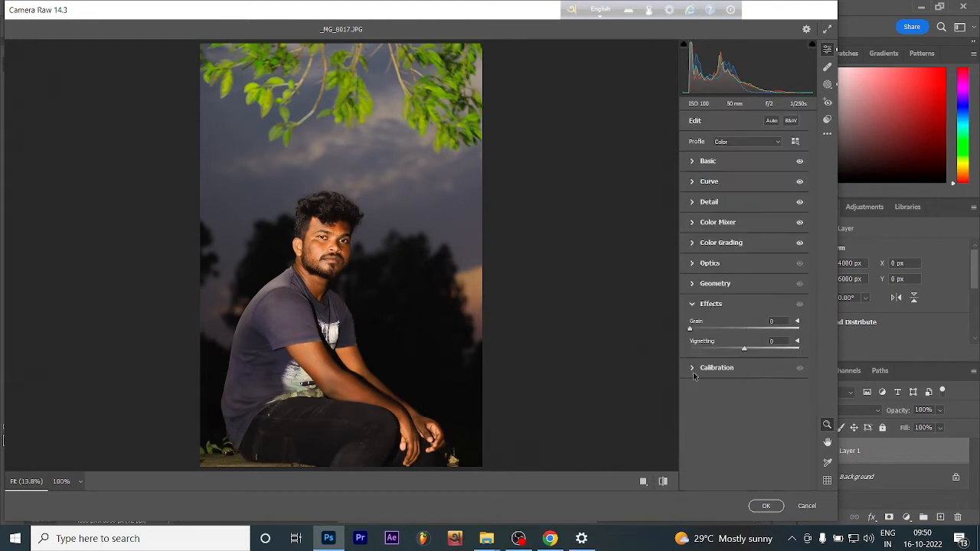
{"action": "left_click_drag", "start_coordinate": [742, 350], "coordinate": [727, 351]}
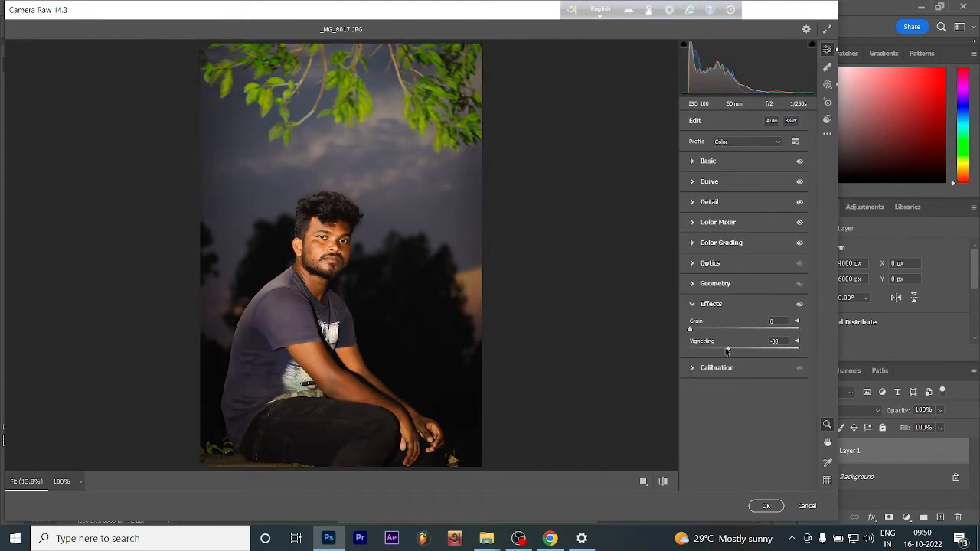
{"action": "left_click", "coordinate": [766, 505]}
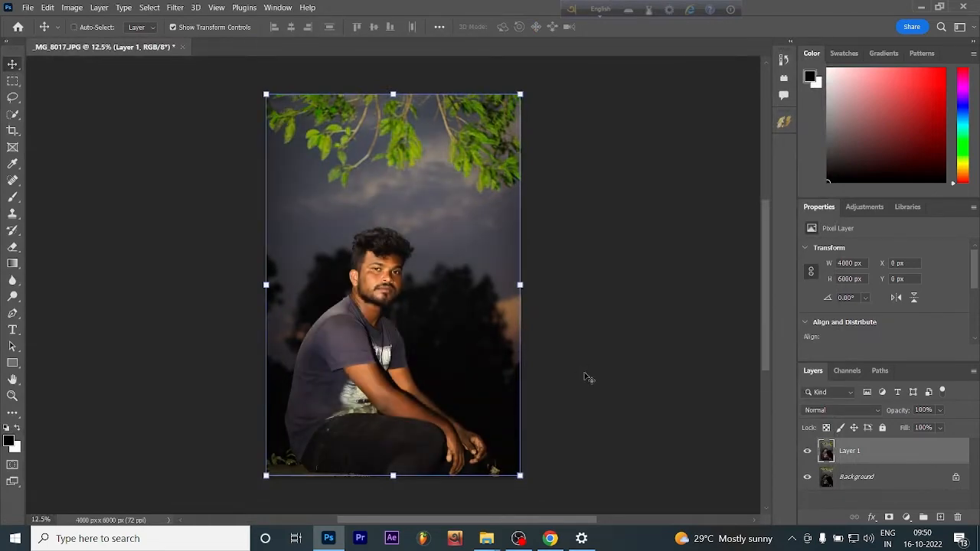
Step: Inspect the man's face at 100% zoom and return to the full photo
{"action": "key", "text": "ctrl+plus"}
{"action": "key", "text": "ctrl+plus"}
{"action": "key", "text": "ctrl+plus"}
{"action": "key", "text": "ctrl+plus"}
{"action": "key", "text": "ctrl+plus"}
{"action": "key", "text": "ctrl+plus"}
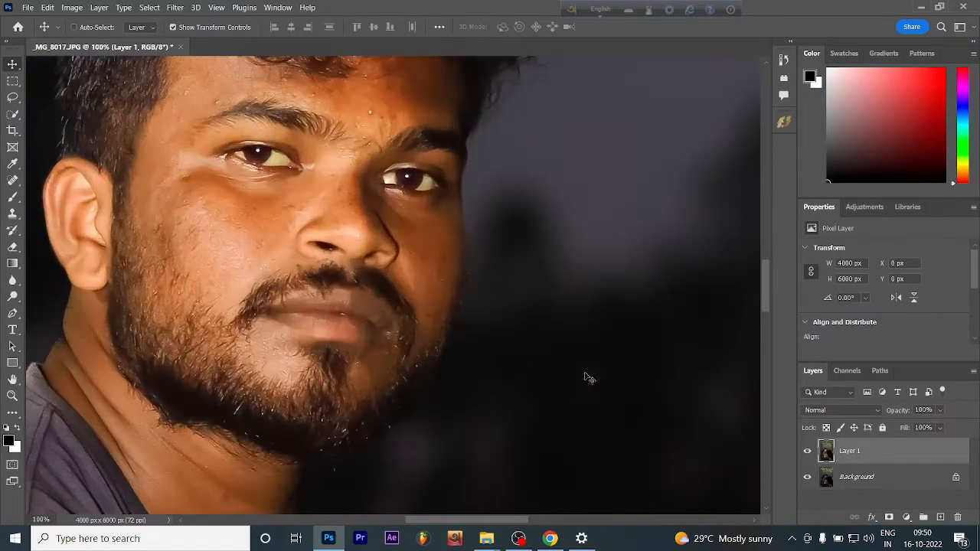
{"action": "key", "text": "ctrl+minus"}
{"action": "key", "text": "ctrl+minus"}
{"action": "key", "text": "ctrl+minus"}
{"action": "key", "text": "ctrl+minus"}
{"action": "key", "text": "ctrl+minus"}
{"action": "key", "text": "ctrl+minus"}
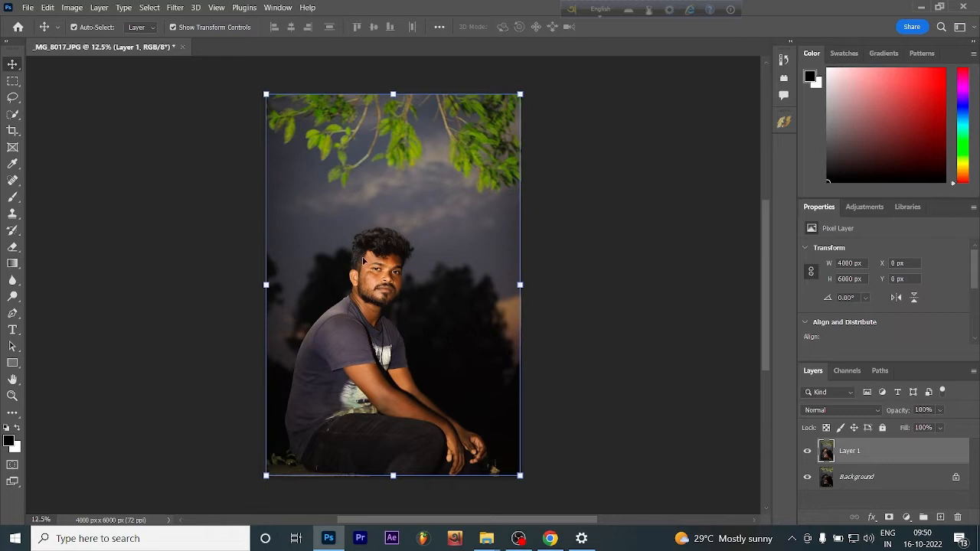
{"action": "left_click", "coordinate": [178, 7]}
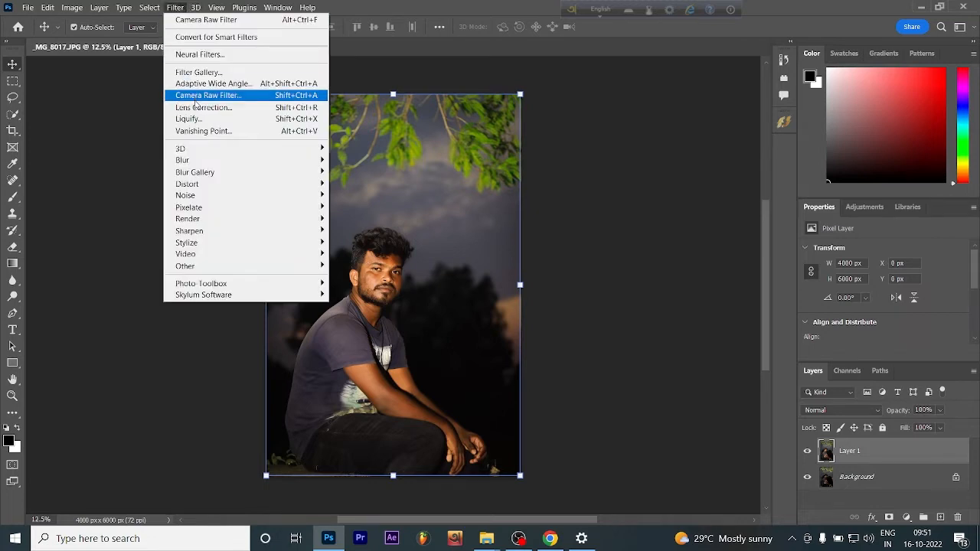
{"action": "left_click", "coordinate": [879, 455]}
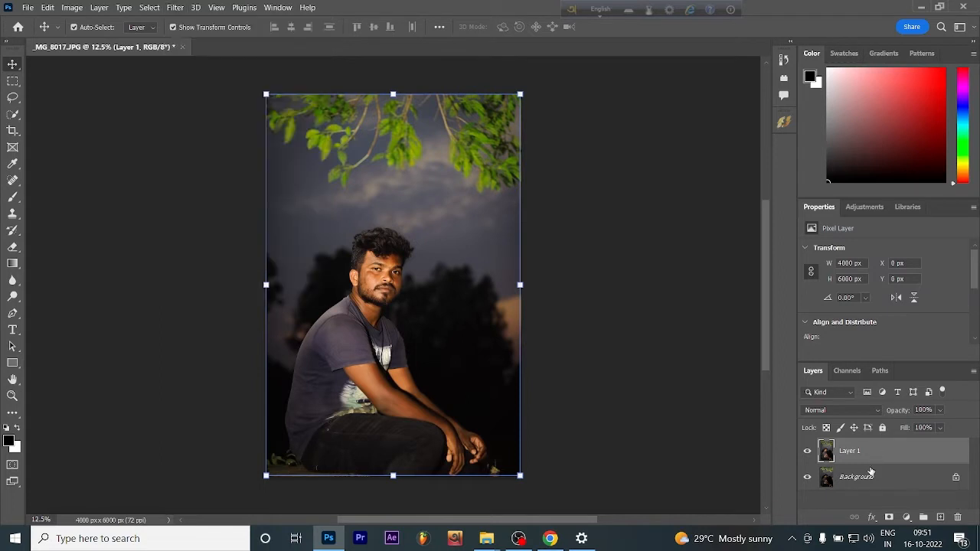
{"action": "left_click", "coordinate": [175, 10]}
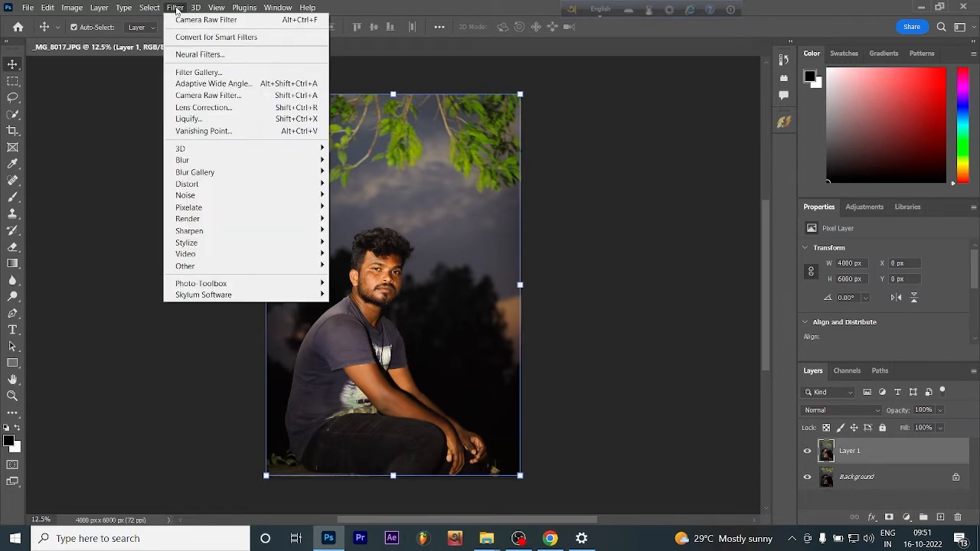
{"action": "left_click", "coordinate": [176, 10]}
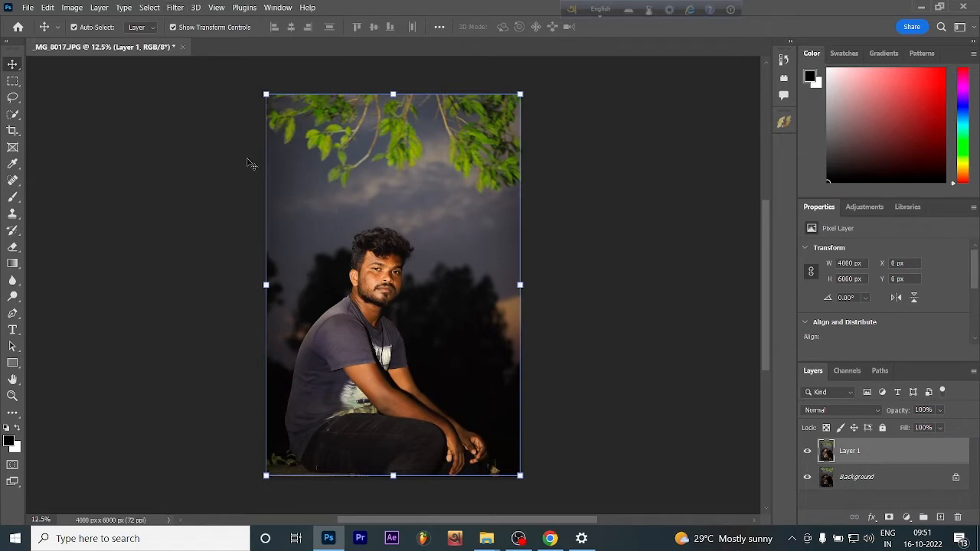
Step: Add a Selective Color adjustment layer and set the Reds to magenta -12, yellow -17 and black -20
{"action": "left_click", "coordinate": [907, 517]}
{"action": "left_click", "coordinate": [892, 507]}
{"action": "left_click", "coordinate": [869, 262]}
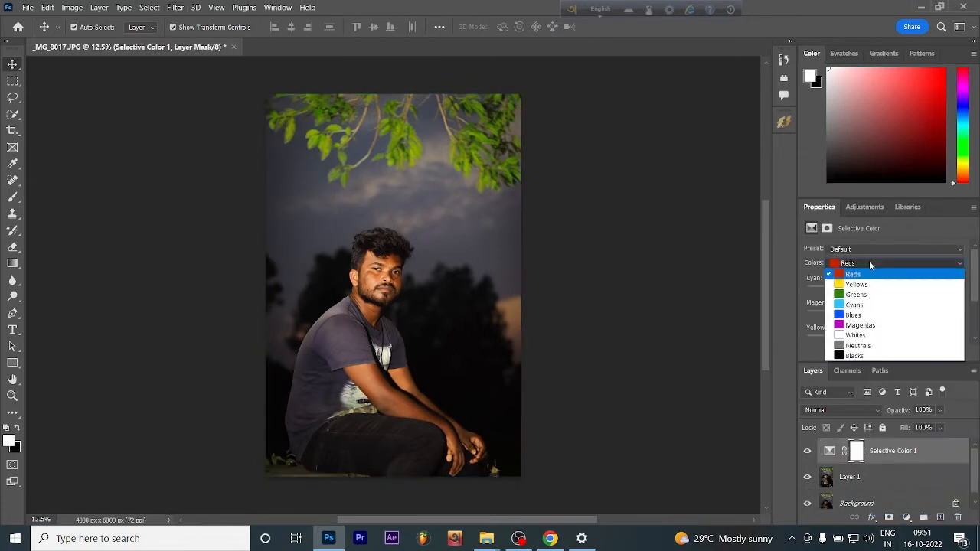
{"action": "left_click", "coordinate": [850, 274]}
{"action": "left_click_drag", "start_coordinate": [884, 340], "coordinate": [867, 344]}
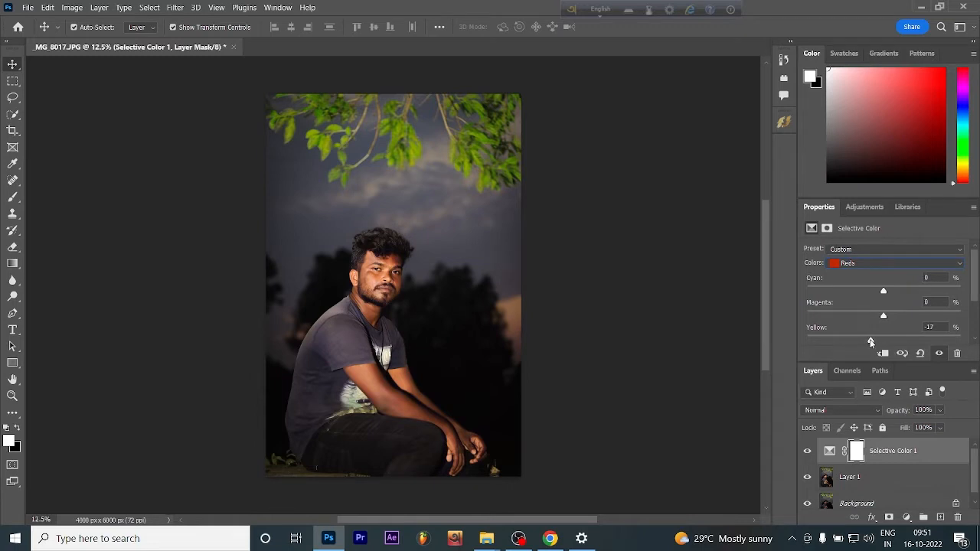
{"action": "mouse_move", "coordinate": [884, 315]}
{"action": "left_mouse_down"}
{"action": "mouse_move", "coordinate": [857, 313]}
{"action": "mouse_move", "coordinate": [869, 327]}
{"action": "left_mouse_up"}
{"action": "scroll", "coordinate": [885, 322], "scroll_direction": "down", "scroll_amount": 5}
{"action": "left_click_drag", "start_coordinate": [865, 266], "coordinate": [876, 267]}
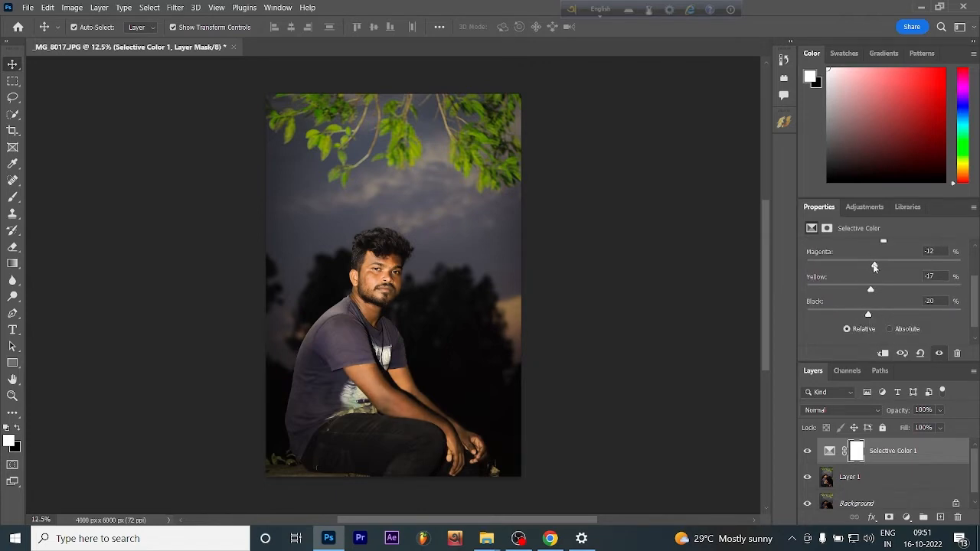
{"action": "scroll", "coordinate": [892, 322], "scroll_direction": "down", "scroll_amount": 1}
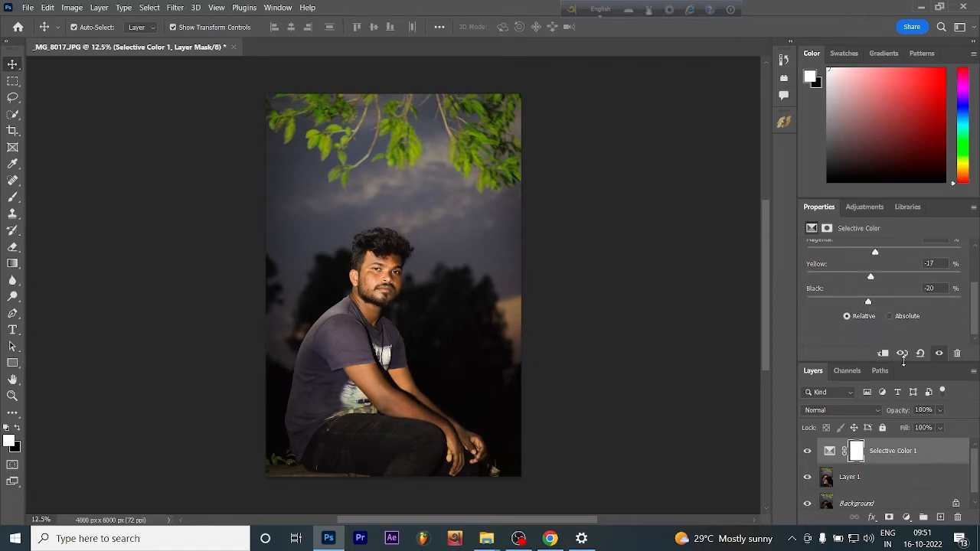
Step: Examine the photo with the Selective Color adjustment at closer zoom and return to the full view
{"action": "left_click", "coordinate": [935, 462]}
{"action": "key", "text": "ctrl+plus"}
{"action": "key", "text": "ctrl+plus"}
{"action": "key", "text": "ctrl+plus"}
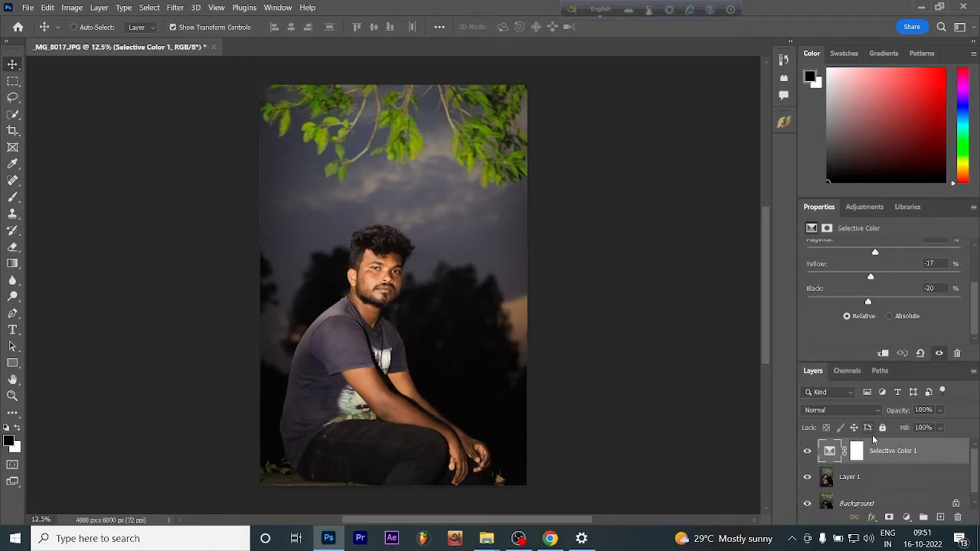
{"action": "key", "text": "ctrl+minus"}
{"action": "key", "text": "ctrl+minus"}
{"action": "key", "text": "ctrl+minus"}
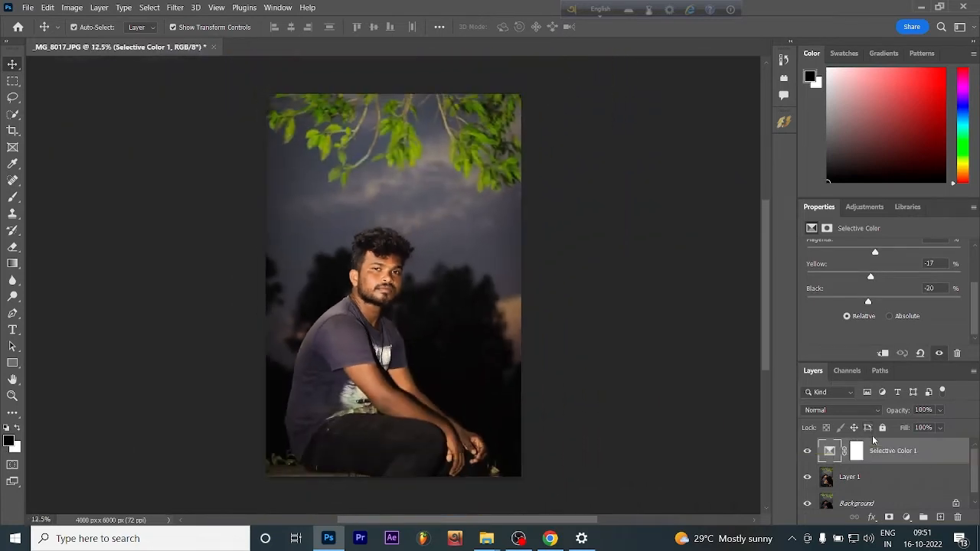
Step: Duplicate Layer 1 and merge the copy with the Selective Color 1 layer
{"action": "left_click", "coordinate": [877, 481]}
{"action": "key", "text": "ctrl+j"}
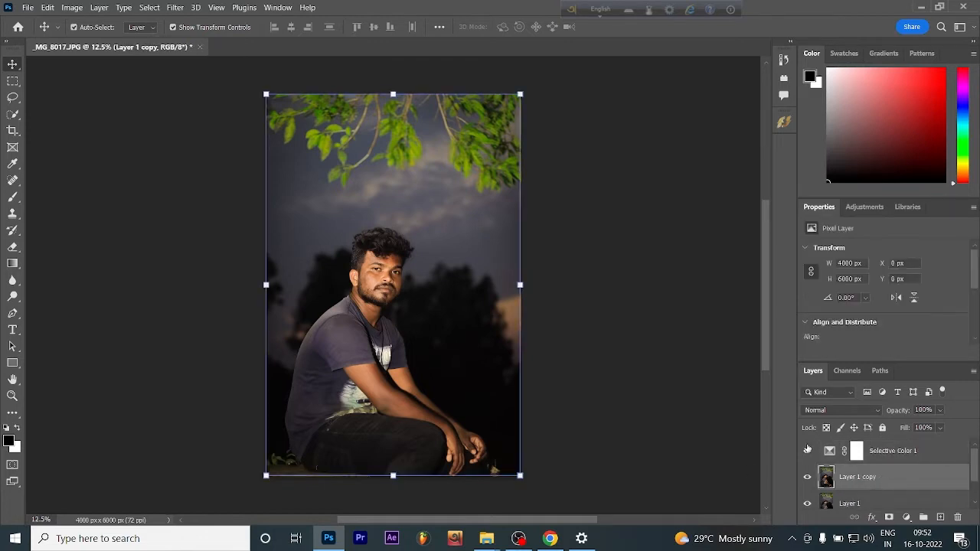
{"action": "left_click", "coordinate": [807, 449]}
{"action": "left_click", "coordinate": [905, 455], "text": "shift"}
{"action": "key", "text": "ctrl+e"}
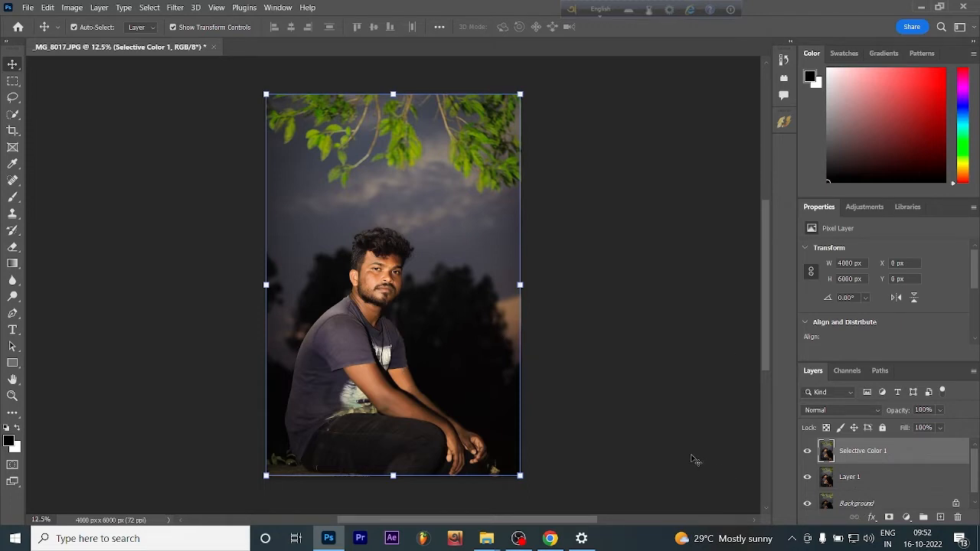
Step: Open the merged layer in the SkinFiner filter and expand the skin color mask by sampling the man's forehead
{"action": "left_click", "coordinate": [175, 7]}
{"action": "mouse_move", "coordinate": [237, 289]}
{"action": "left_click", "coordinate": [361, 293]}
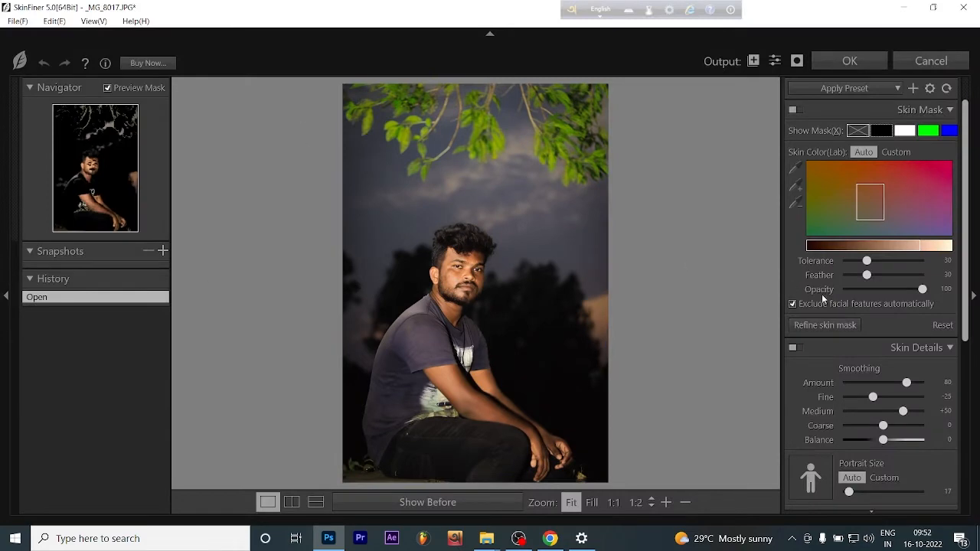
{"action": "left_click", "coordinate": [796, 188]}
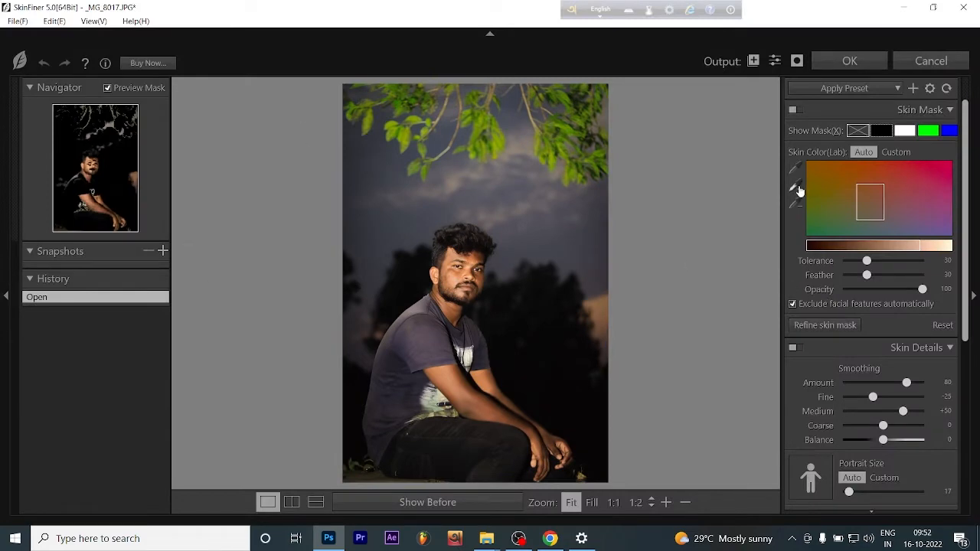
{"action": "left_click", "coordinate": [477, 253]}
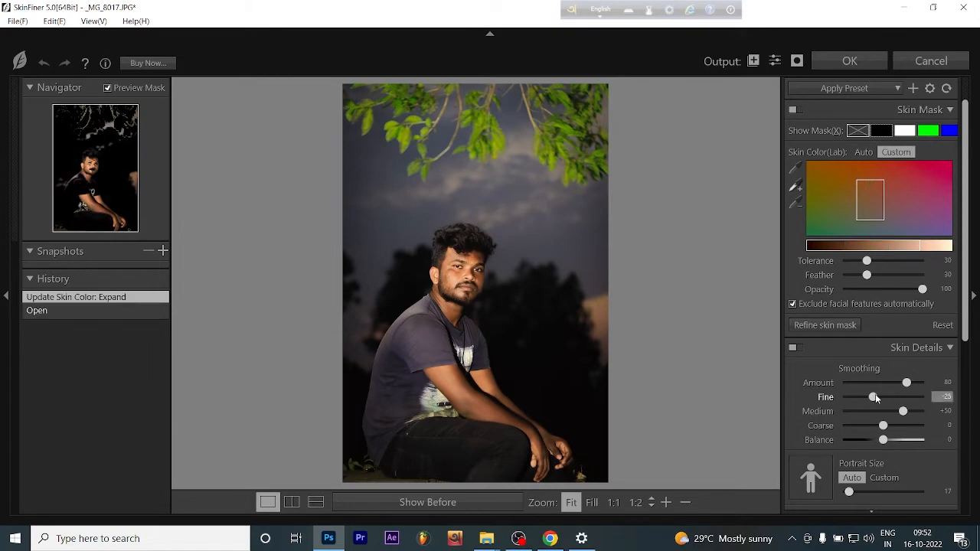
Step: Check the smoothed skin on the man's face up close and apply the SkinFiner filter
{"action": "scroll", "coordinate": [713, 338], "scroll_direction": "up", "scroll_amount": 2}
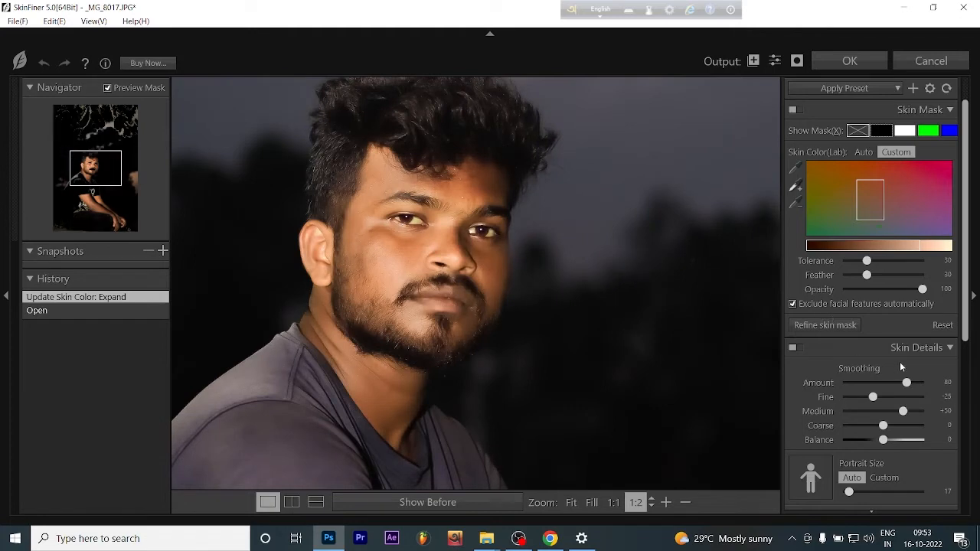
{"action": "left_click", "coordinate": [848, 62]}
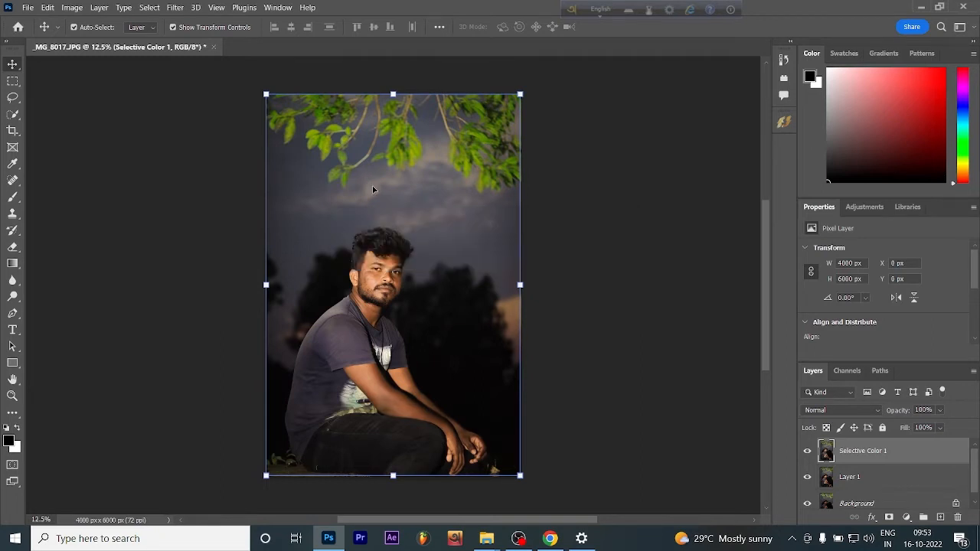
Step: Compare the photo with the Selective Color 1 layer hidden and shown, and examine the smoothed skin at closer zoom
{"action": "left_click", "coordinate": [807, 451]}
{"action": "left_click", "coordinate": [808, 452]}
{"action": "left_click", "coordinate": [808, 452]}
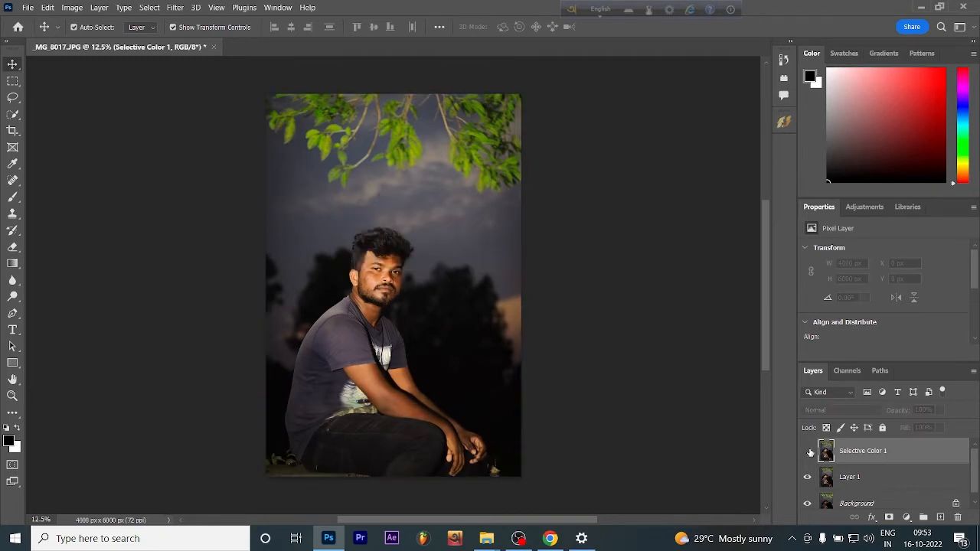
{"action": "left_click", "coordinate": [808, 451]}
{"action": "key", "text": "ctrl+plus"}
{"action": "key", "text": "ctrl+plus"}
{"action": "key", "text": "ctrl+plus"}
{"action": "key", "text": "ctrl+minus"}
{"action": "key", "text": "ctrl+minus"}
{"action": "key", "text": "ctrl+minus"}
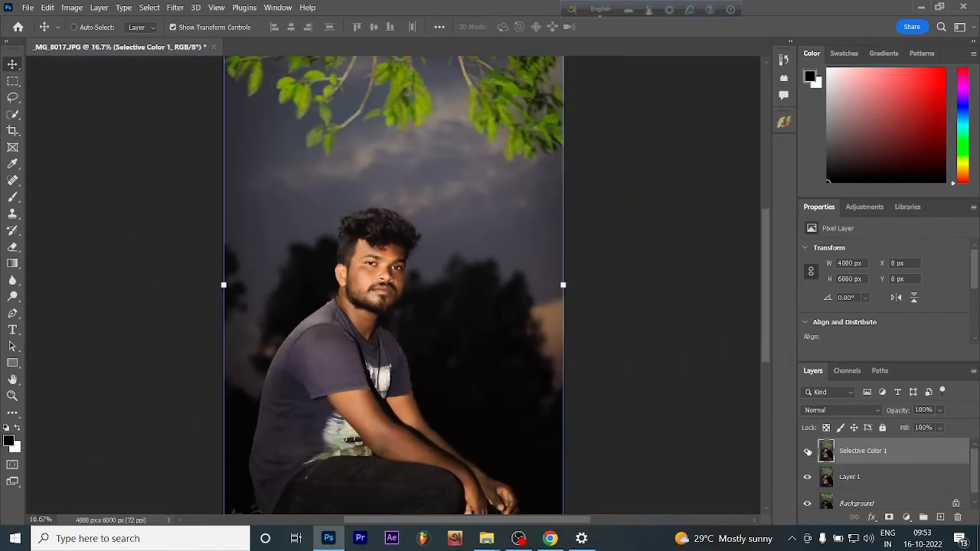
Step: Select the man with Select Subject and open the selection in Select and Mask with the Overlay view
{"action": "key", "text": "w"}
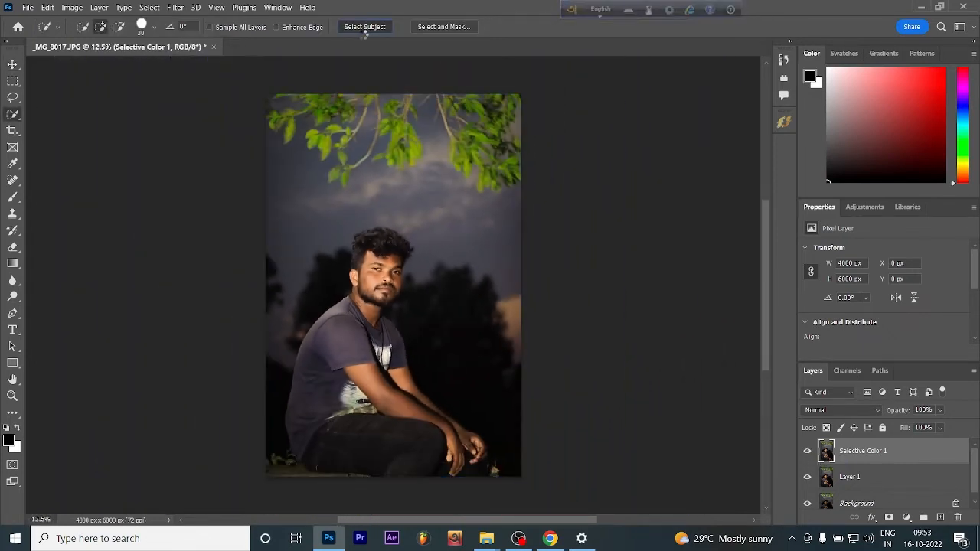
{"action": "left_click", "coordinate": [360, 32]}
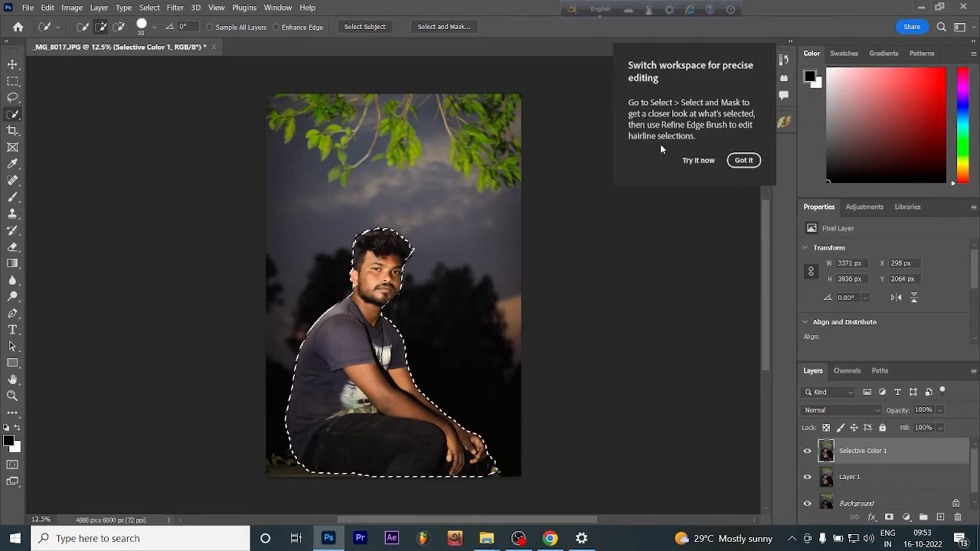
{"action": "left_click", "coordinate": [442, 27]}
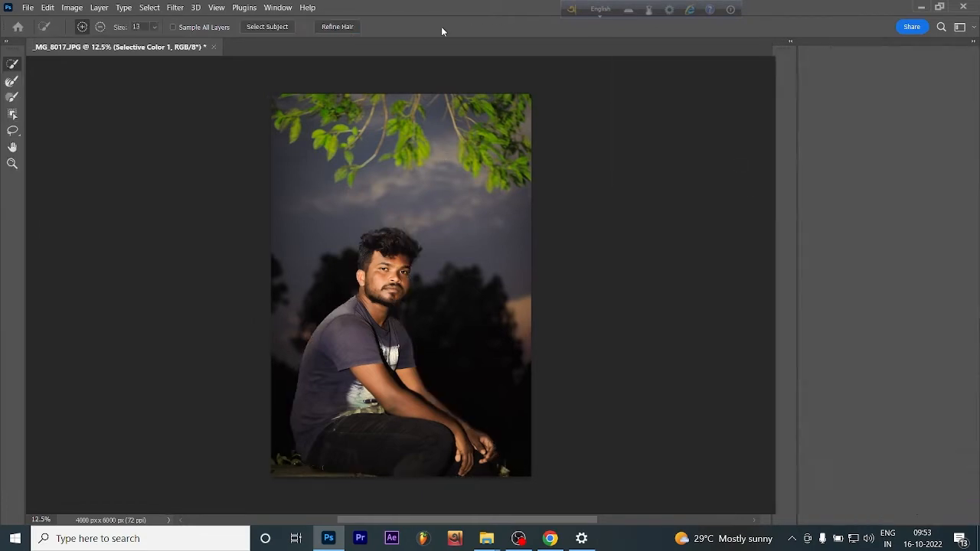
{"action": "key", "text": "v"}
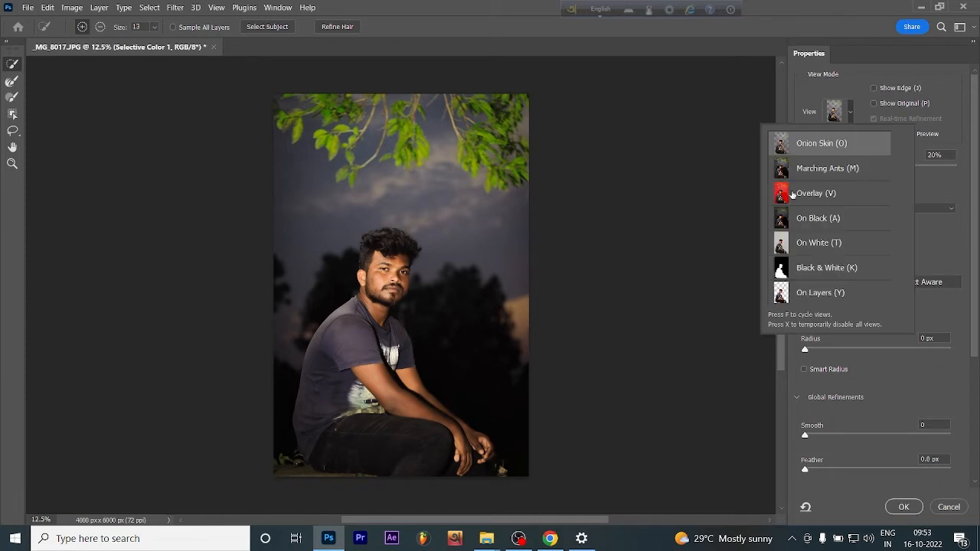
{"action": "left_click", "coordinate": [848, 117]}
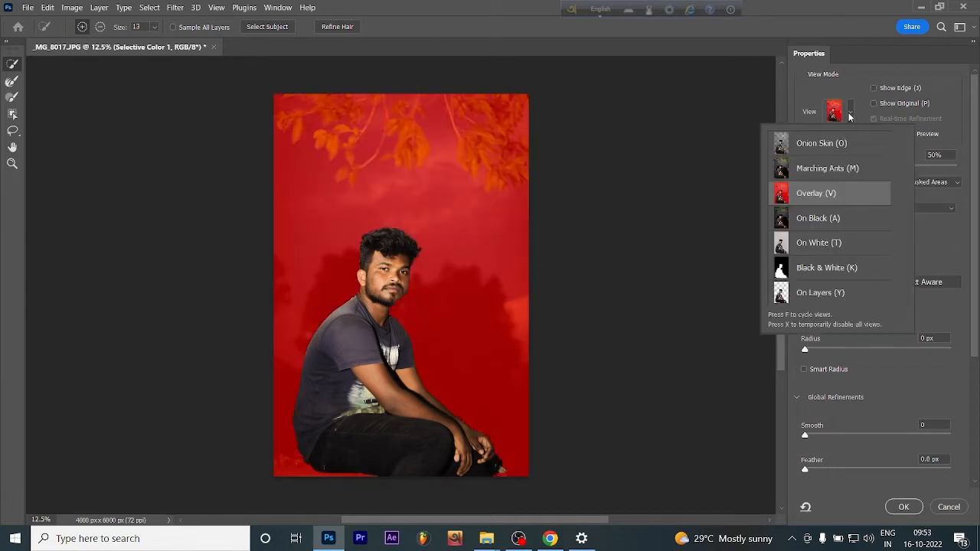
{"action": "left_click", "coordinate": [821, 150]}
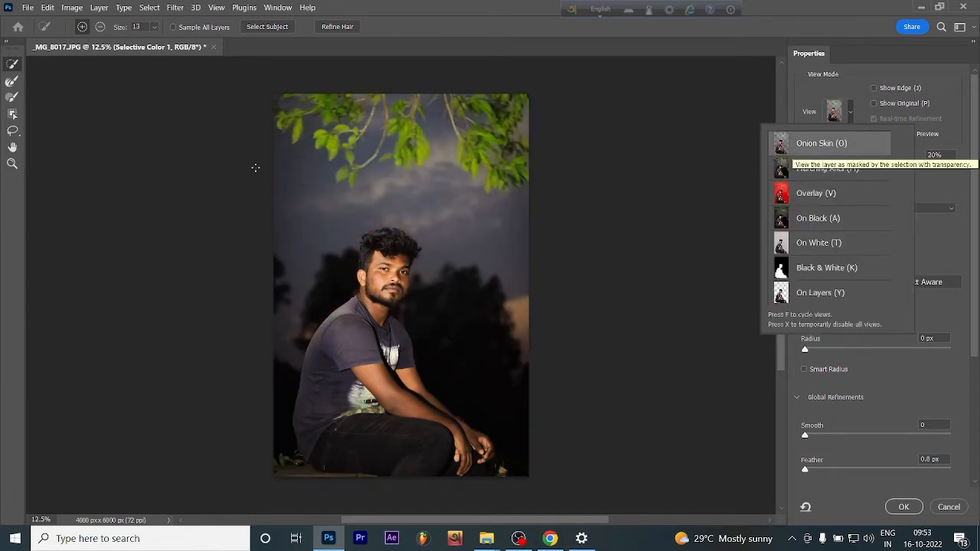
{"action": "left_click", "coordinate": [797, 197]}
Step: Paint the missing edge of the man's jaw and beard into the selection with the Brush tool
{"action": "key", "text": "ctrl+plus"}
{"action": "key", "text": "ctrl+plus"}
{"action": "key", "text": "ctrl+plus"}
{"action": "key", "text": "ctrl+plus"}
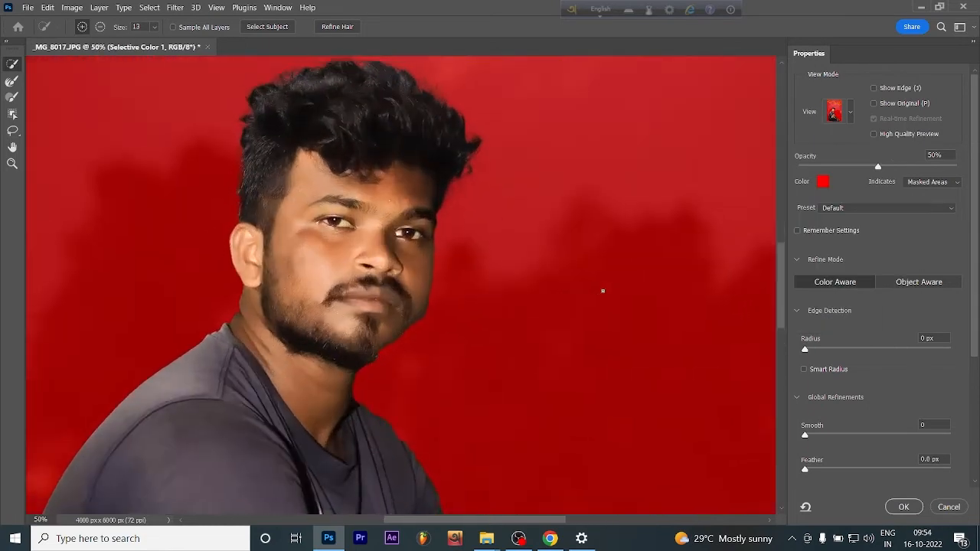
{"action": "left_click", "coordinate": [11, 79]}
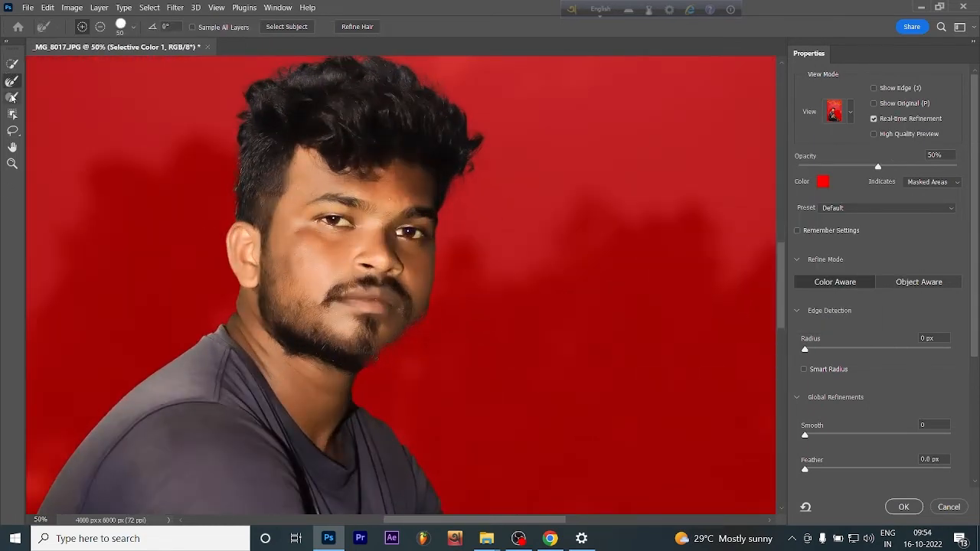
{"action": "key", "text": "b"}
{"action": "left_click_drag", "start_coordinate": [421, 318], "coordinate": [375, 357]}
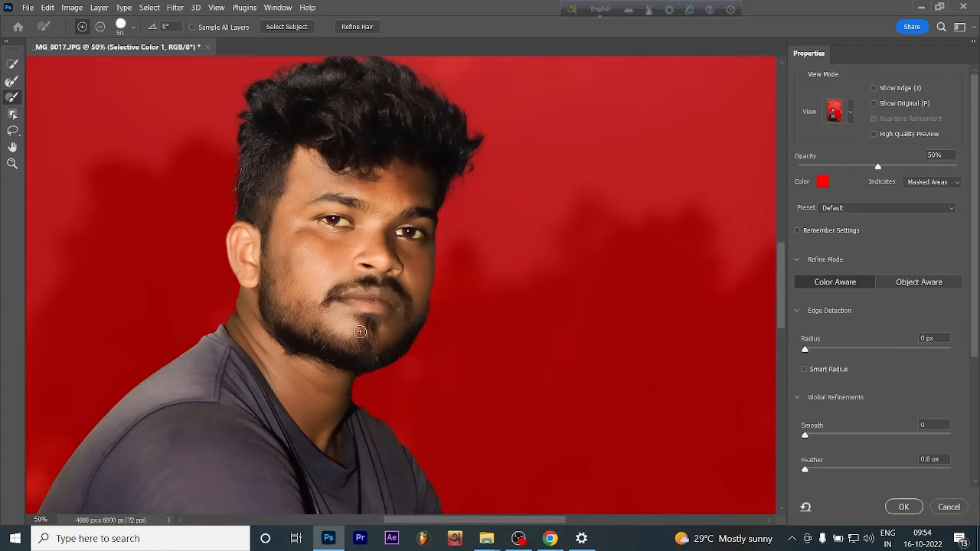
Step: Refine the selection edge along the beard with the Refine Edge Brush at size 70
{"action": "key", "text": "r"}
{"action": "key", "text": "bracketright"}
{"action": "key", "text": "bracketright"}
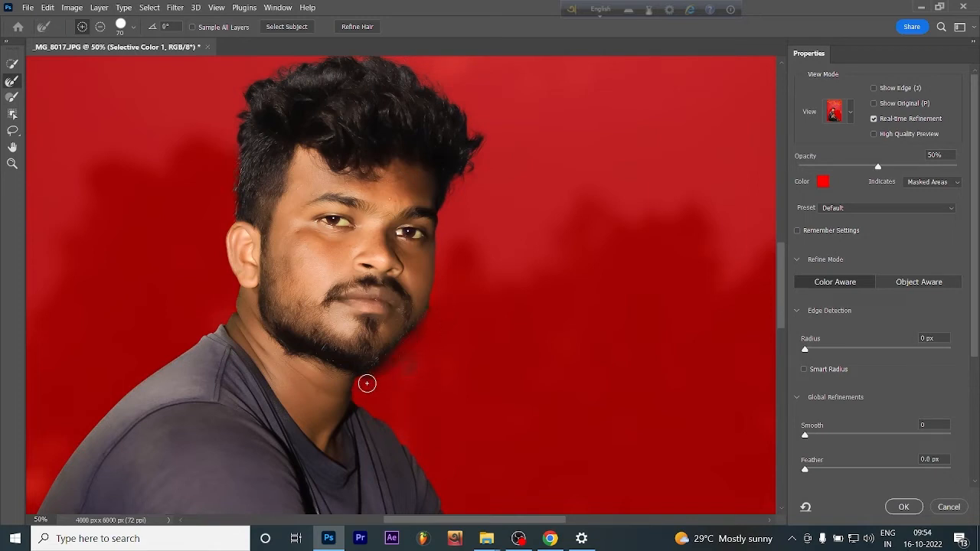
{"action": "scroll", "coordinate": [300, 174], "scroll_direction": "up", "scroll_amount": 3}
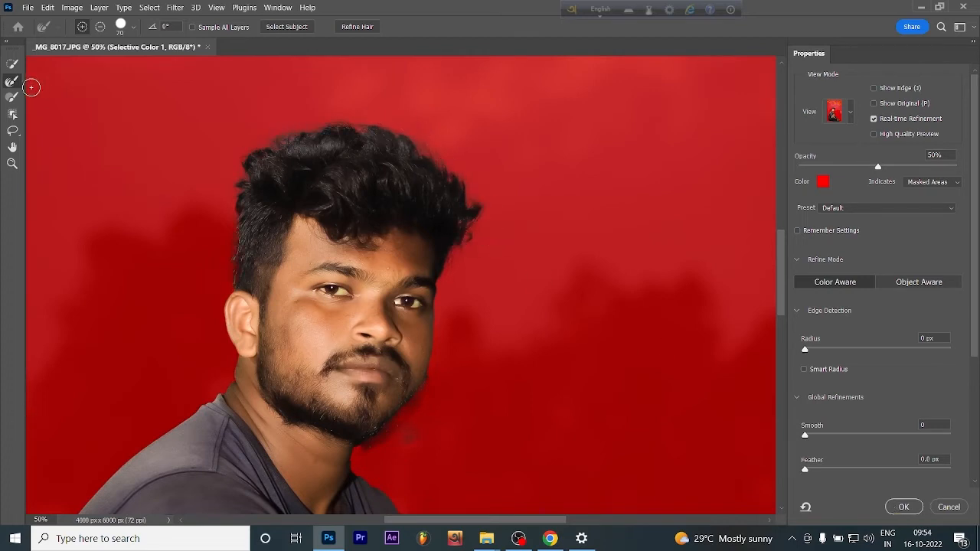
Step: Touch up the selection along the jaw with the Brush tool in add and subtract modes, and accept the selection
{"action": "key", "text": "b"}
{"action": "left_click_drag", "start_coordinate": [417, 394], "coordinate": [415, 397]}
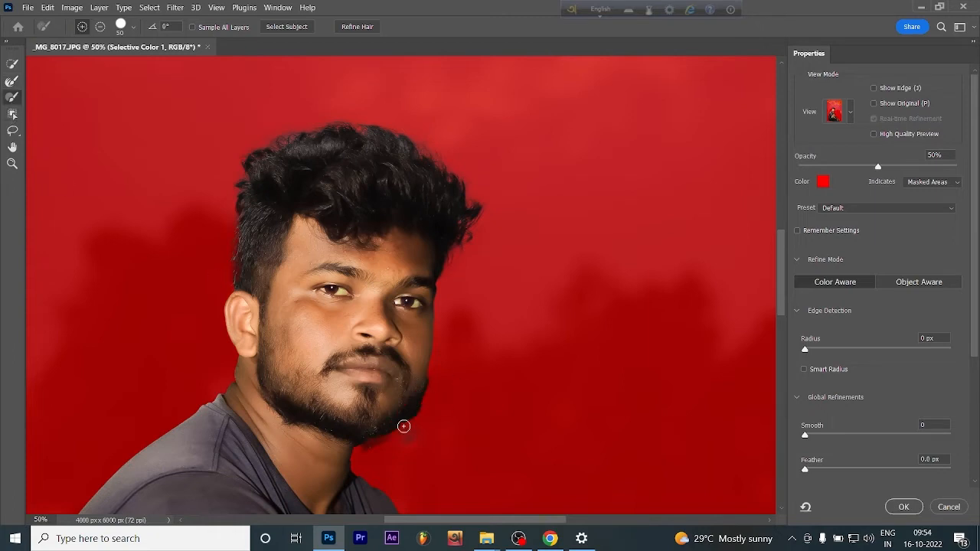
{"action": "left_click", "coordinate": [101, 27]}
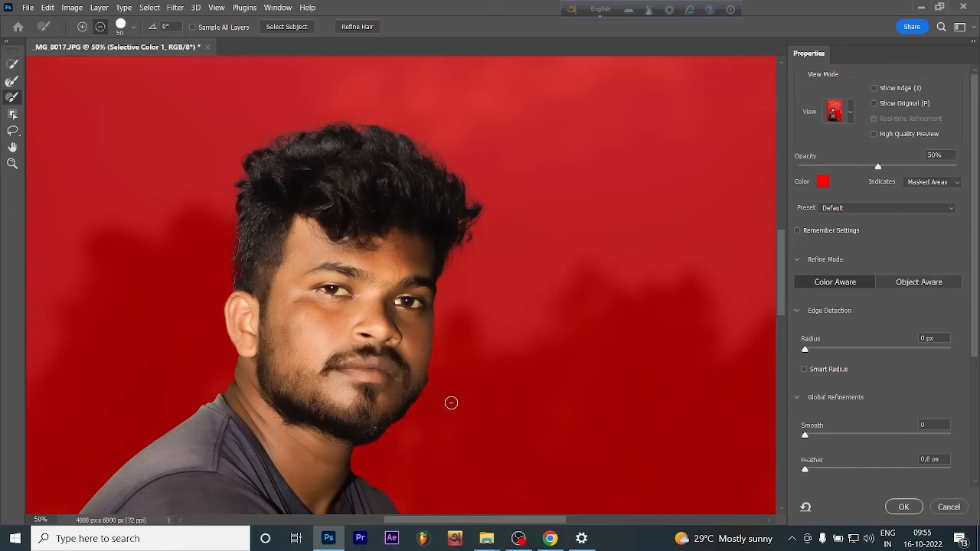
{"action": "left_click", "coordinate": [83, 29]}
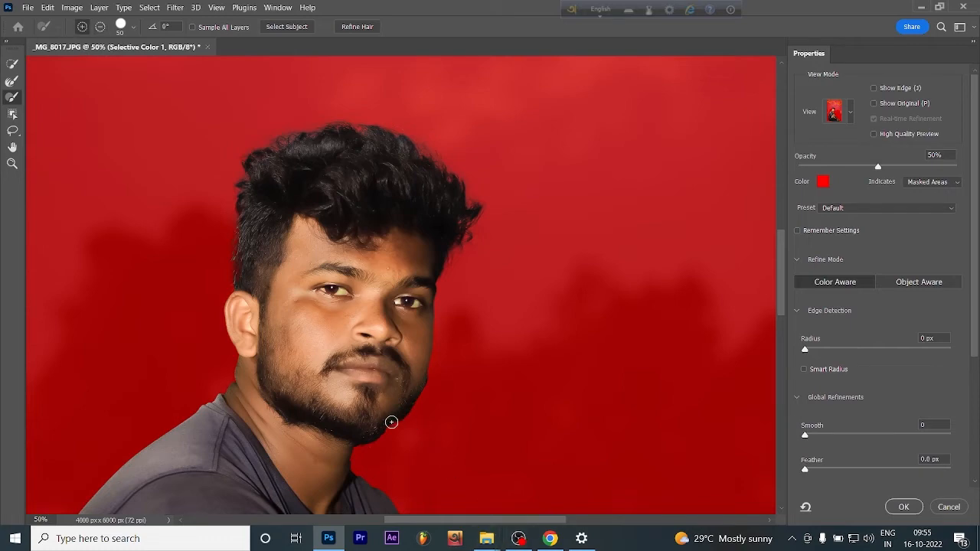
{"action": "left_click", "coordinate": [903, 507]}
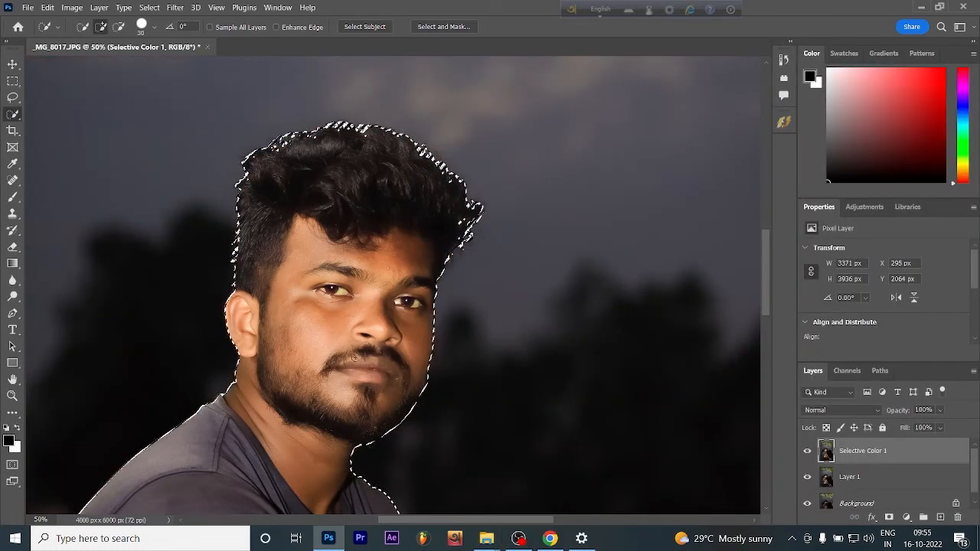
Step: Mask the Selective Color 1 layer with the selection, duplicate the layer and apply the layer mask on the copy
{"action": "left_click", "coordinate": [890, 517]}
{"action": "key", "text": "ctrl+j"}
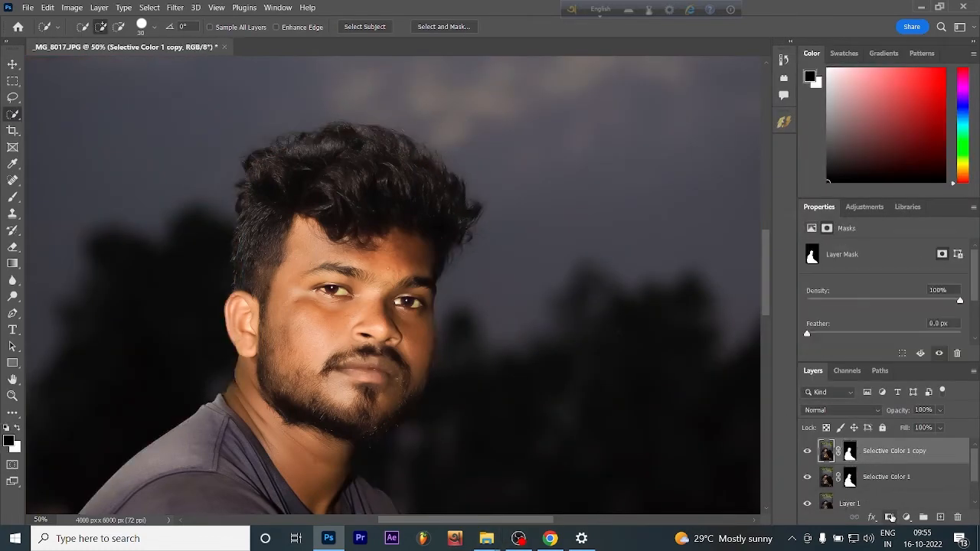
{"action": "right_click", "coordinate": [850, 451]}
{"action": "left_click", "coordinate": [873, 375]}
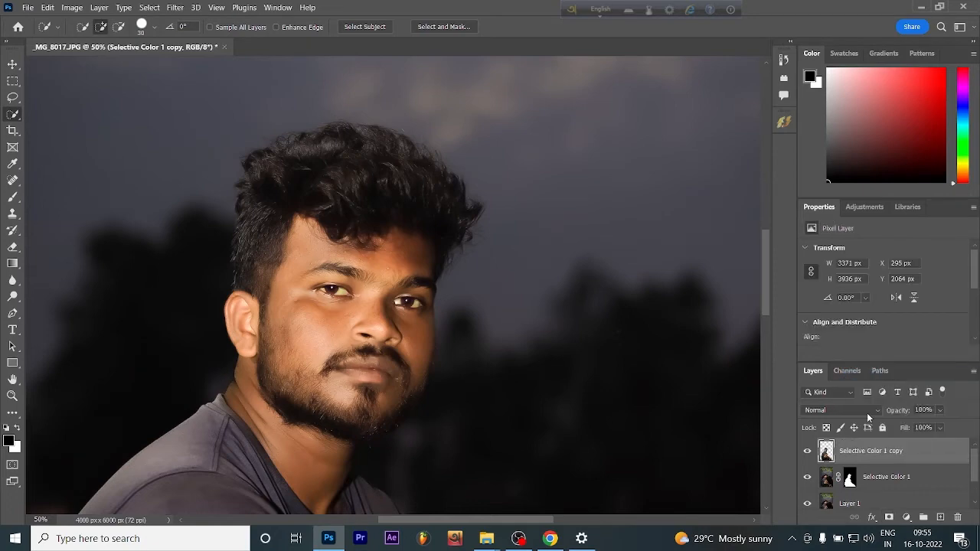
Step: Duplicate the cut-out layer of the man and brighten the new copy with a Curves adjustment
{"action": "key", "text": "ctrl+minus"}
{"action": "key", "text": "ctrl+minus"}
{"action": "key", "text": "ctrl+minus"}
{"action": "key", "text": "ctrl+minus"}
{"action": "key", "text": "ctrl+plus"}
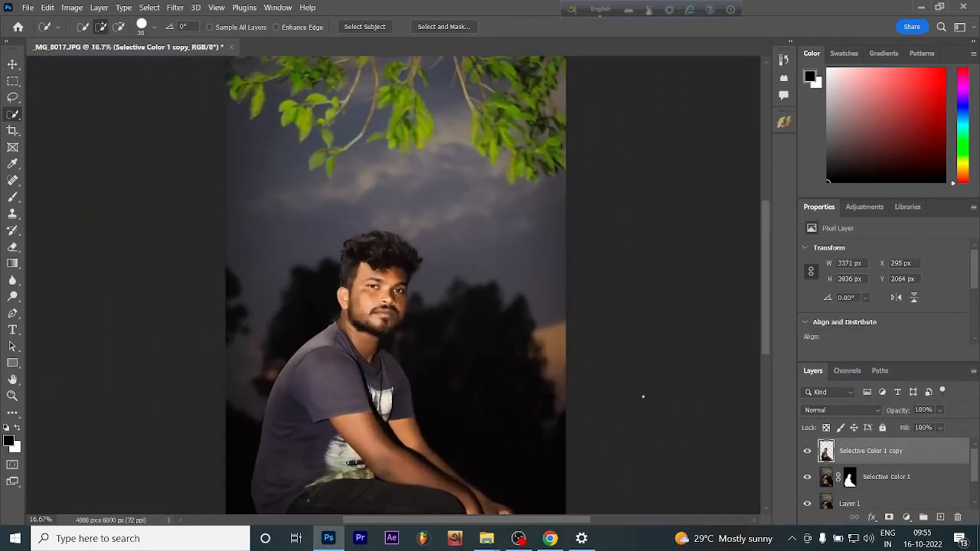
{"action": "left_click_drag", "start_coordinate": [486, 353], "coordinate": [492, 274]}
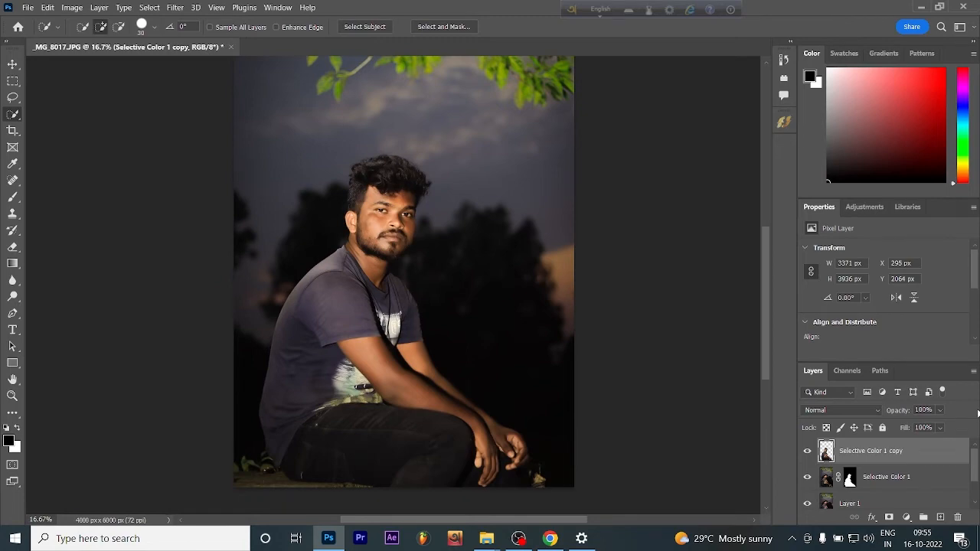
{"action": "key", "text": "ctrl+j"}
{"action": "key", "text": "ctrl+m"}
{"action": "left_click_drag", "start_coordinate": [429, 64], "coordinate": [723, 26]}
{"action": "mouse_move", "coordinate": [722, 153]}
{"action": "left_mouse_down"}
{"action": "mouse_move", "coordinate": [722, 190]}
{"action": "mouse_move", "coordinate": [686, 136]}
{"action": "mouse_move", "coordinate": [689, 148]}
{"action": "left_mouse_up"}
{"action": "key", "text": "Return"}
{"action": "key", "text": "w"}
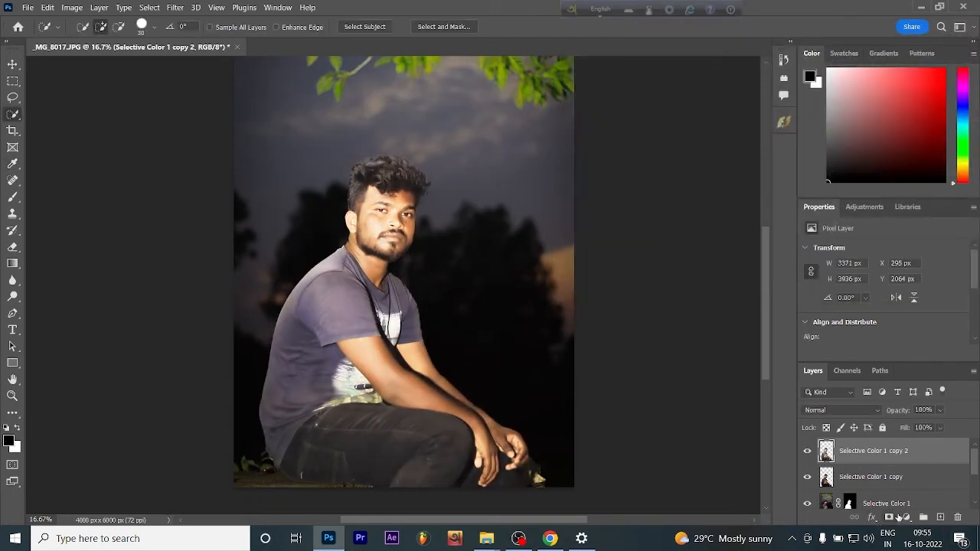
Step: Add an inverted black mask to the brightened copy and paint white over the hands and far forearm with a size 175 brush
{"action": "left_click", "coordinate": [892, 518]}
{"action": "key", "text": "ctrl+i"}
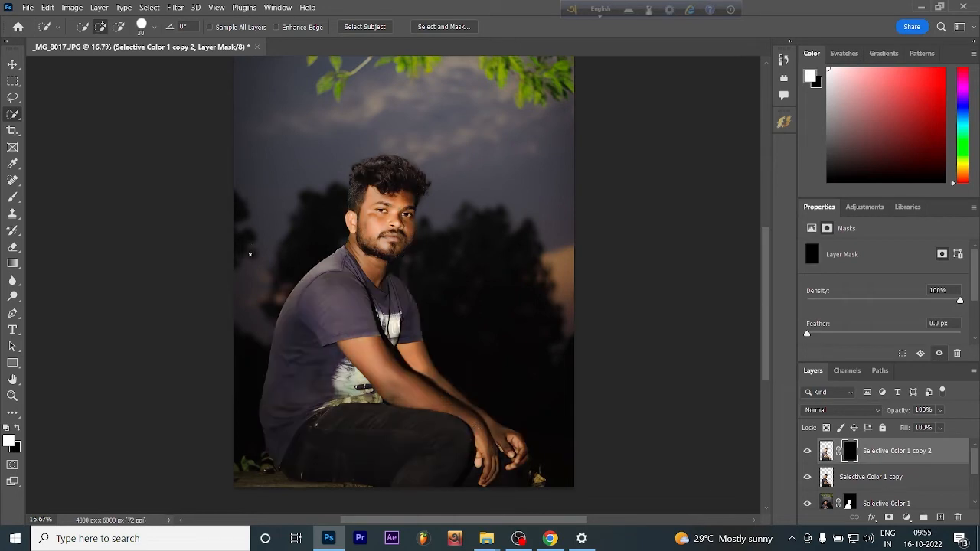
{"action": "key", "text": "b"}
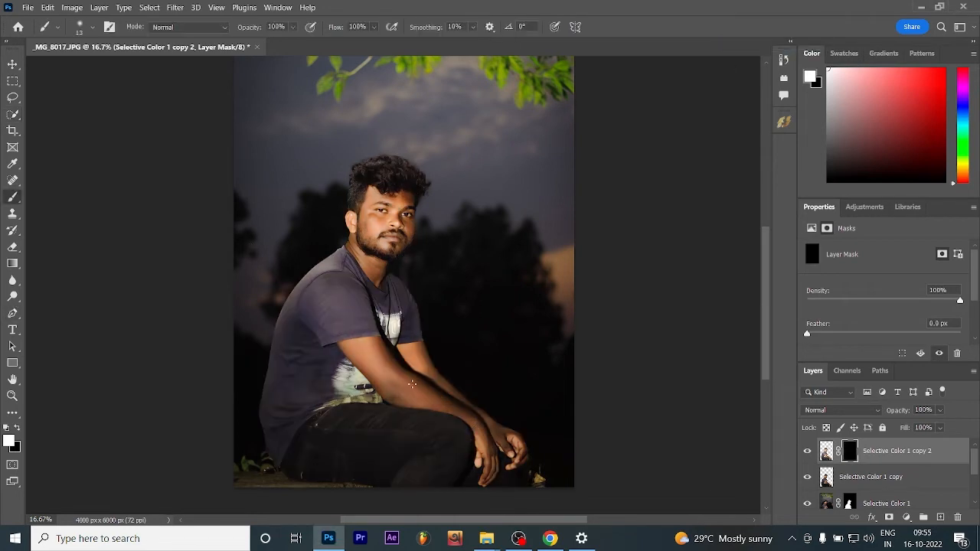
{"action": "scroll", "coordinate": [435, 394], "scroll_direction": "up", "scroll_amount": 2}
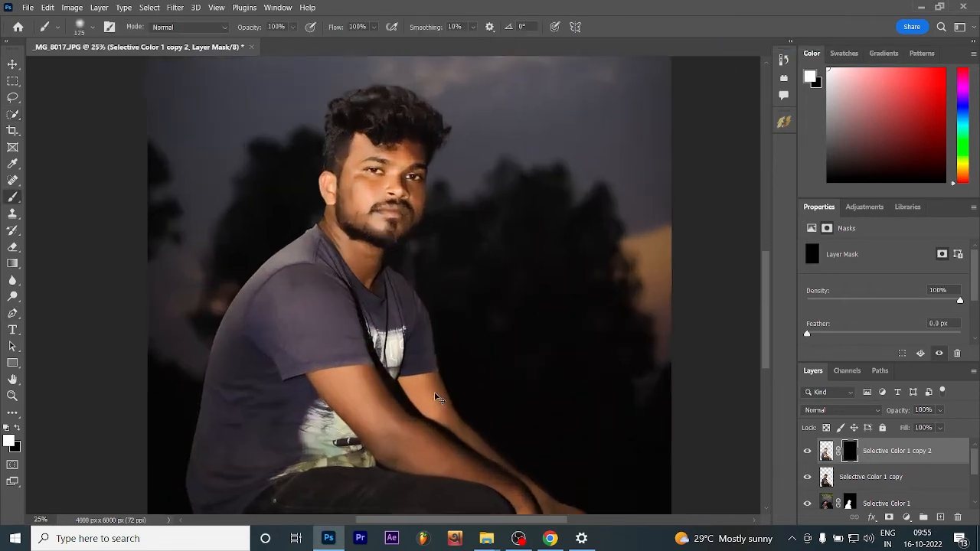
{"action": "mouse_move", "coordinate": [457, 359]}
{"action": "left_mouse_down"}
{"action": "mouse_move", "coordinate": [528, 409]}
{"action": "mouse_move", "coordinate": [440, 354]}
{"action": "mouse_move", "coordinate": [552, 494]}
{"action": "mouse_move", "coordinate": [552, 515]}
{"action": "mouse_move", "coordinate": [503, 442]}
{"action": "mouse_move", "coordinate": [500, 456]}
{"action": "left_mouse_up"}
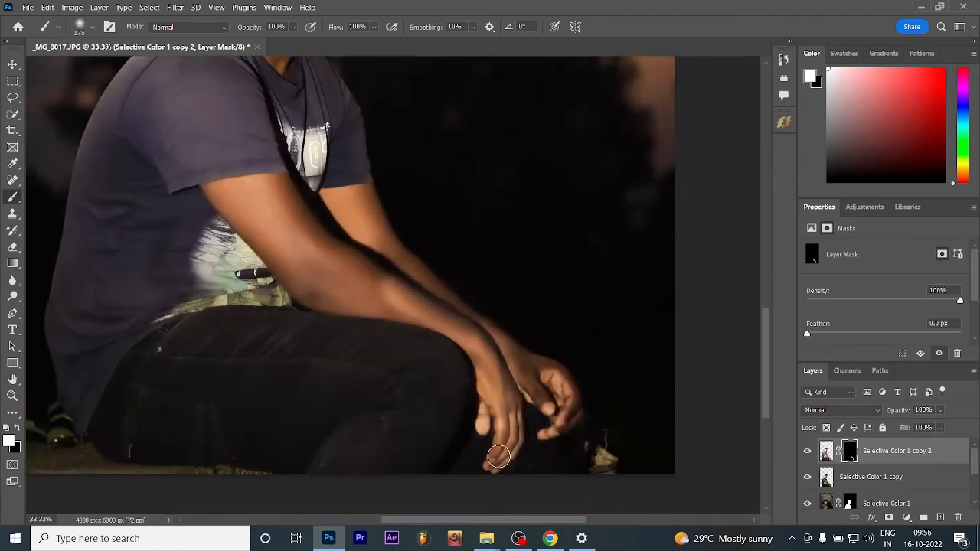
{"action": "mouse_move", "coordinate": [521, 360]}
{"action": "left_mouse_down"}
{"action": "mouse_move", "coordinate": [538, 396]}
{"action": "mouse_move", "coordinate": [521, 358]}
{"action": "mouse_move", "coordinate": [547, 371]}
{"action": "mouse_move", "coordinate": [569, 397]}
{"action": "mouse_move", "coordinate": [558, 430]}
{"action": "left_mouse_up"}
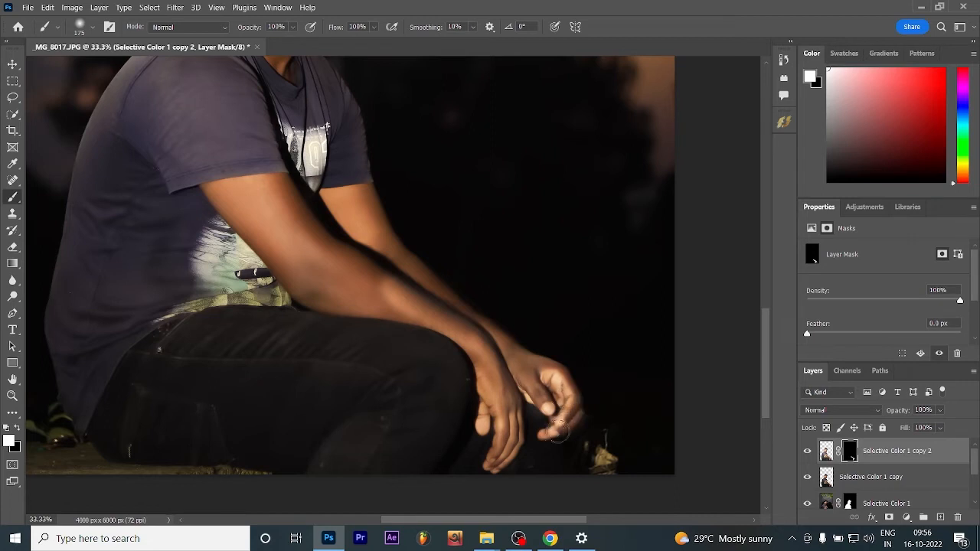
{"action": "mouse_move", "coordinate": [475, 319]}
{"action": "left_mouse_down"}
{"action": "mouse_move", "coordinate": [440, 311]}
{"action": "mouse_move", "coordinate": [443, 297]}
{"action": "mouse_move", "coordinate": [400, 261]}
{"action": "left_mouse_up"}
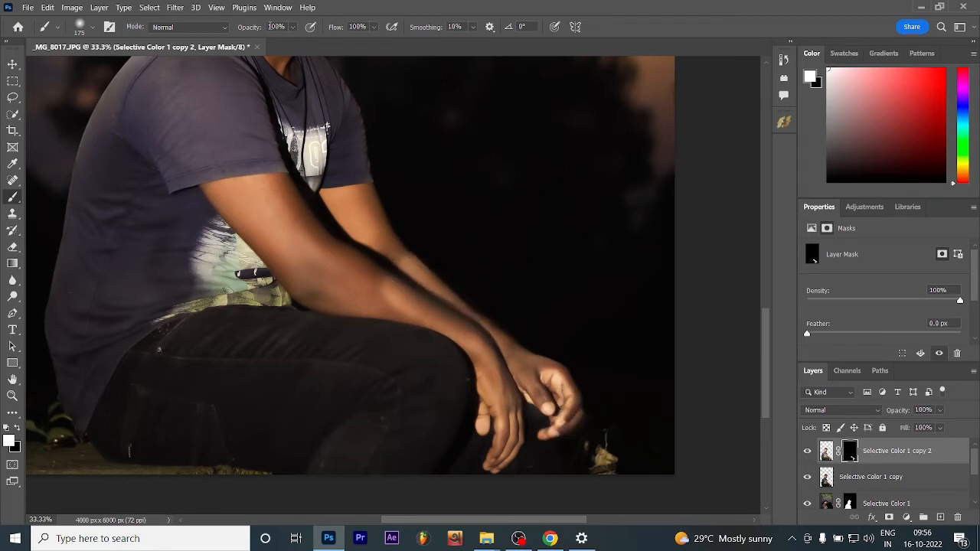
Step: Set the brush opacity to 47% and size to 250, and paint white on the mask over the near forearm
{"action": "left_click", "coordinate": [293, 28]}
{"action": "left_click_drag", "start_coordinate": [306, 42], "coordinate": [276, 43]}
{"action": "mouse_move", "coordinate": [368, 298]}
{"action": "left_mouse_down"}
{"action": "mouse_move", "coordinate": [395, 307]}
{"action": "mouse_move", "coordinate": [364, 266]}
{"action": "mouse_move", "coordinate": [335, 262]}
{"action": "mouse_move", "coordinate": [286, 192]}
{"action": "mouse_move", "coordinate": [311, 221]}
{"action": "mouse_move", "coordinate": [315, 263]}
{"action": "mouse_move", "coordinate": [371, 321]}
{"action": "mouse_move", "coordinate": [360, 287]}
{"action": "left_mouse_up"}
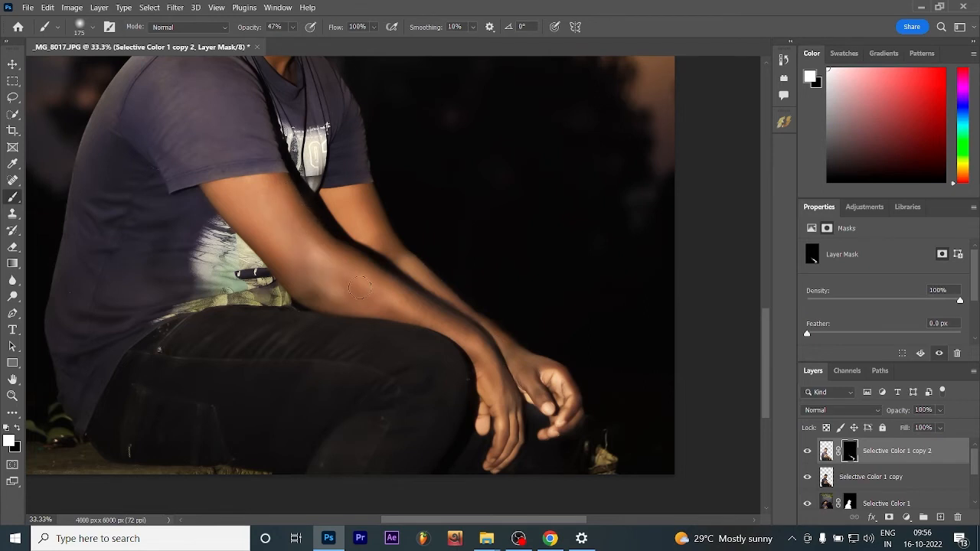
{"action": "key", "text": "bracketright"}
{"action": "key", "text": "bracketright"}
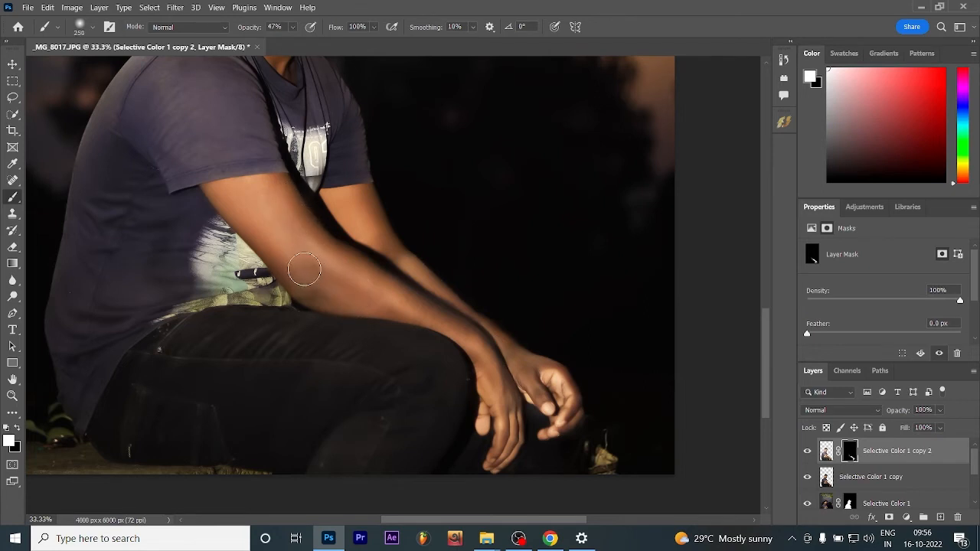
{"action": "mouse_move", "coordinate": [372, 304]}
{"action": "left_mouse_down"}
{"action": "mouse_move", "coordinate": [423, 316]}
{"action": "mouse_move", "coordinate": [338, 303]}
{"action": "mouse_move", "coordinate": [295, 270]}
{"action": "mouse_move", "coordinate": [467, 337]}
{"action": "mouse_move", "coordinate": [375, 232]}
{"action": "mouse_move", "coordinate": [402, 269]}
{"action": "mouse_move", "coordinate": [485, 330]}
{"action": "mouse_move", "coordinate": [421, 314]}
{"action": "left_mouse_up"}
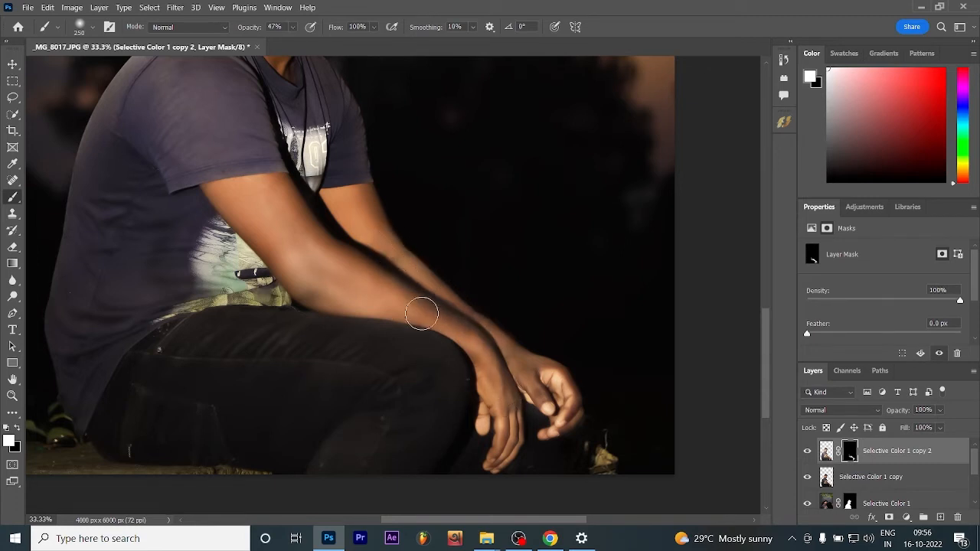
Step: Switch to black and soften the brightening on the mask along the near forearm and hand
{"action": "left_click", "coordinate": [17, 429]}
{"action": "mouse_move", "coordinate": [290, 265]}
{"action": "left_mouse_down"}
{"action": "mouse_move", "coordinate": [302, 299]}
{"action": "mouse_move", "coordinate": [296, 241]}
{"action": "mouse_move", "coordinate": [312, 332]}
{"action": "mouse_move", "coordinate": [366, 262]}
{"action": "mouse_move", "coordinate": [433, 237]}
{"action": "mouse_move", "coordinate": [592, 385]}
{"action": "mouse_move", "coordinate": [523, 464]}
{"action": "left_mouse_up"}
{"action": "key", "text": "ctrl+minus"}
{"action": "key", "text": "ctrl+minus"}
{"action": "key", "text": "ctrl+minus"}
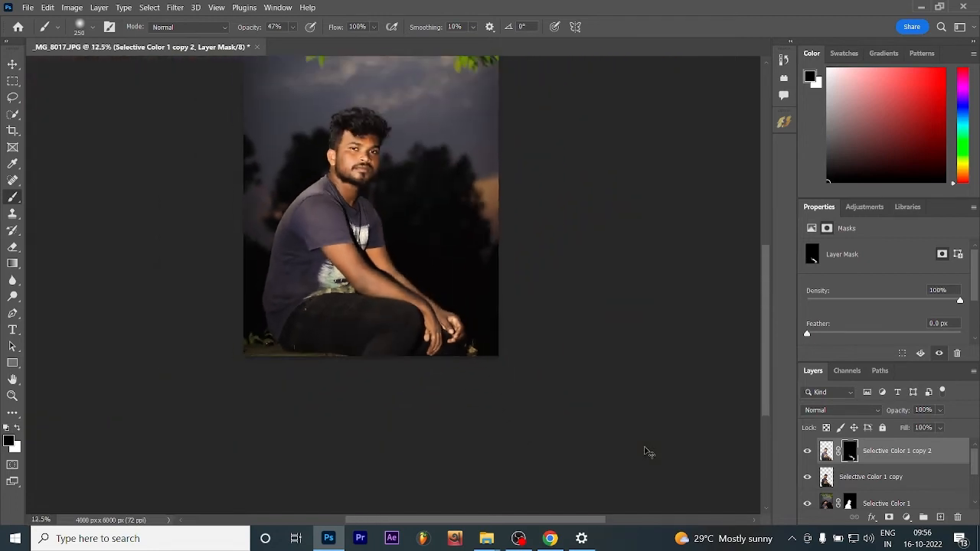
Step: Apply the layer mask of the brightened copy and merge it with the cut-out layer beneath
{"action": "right_click", "coordinate": [852, 454]}
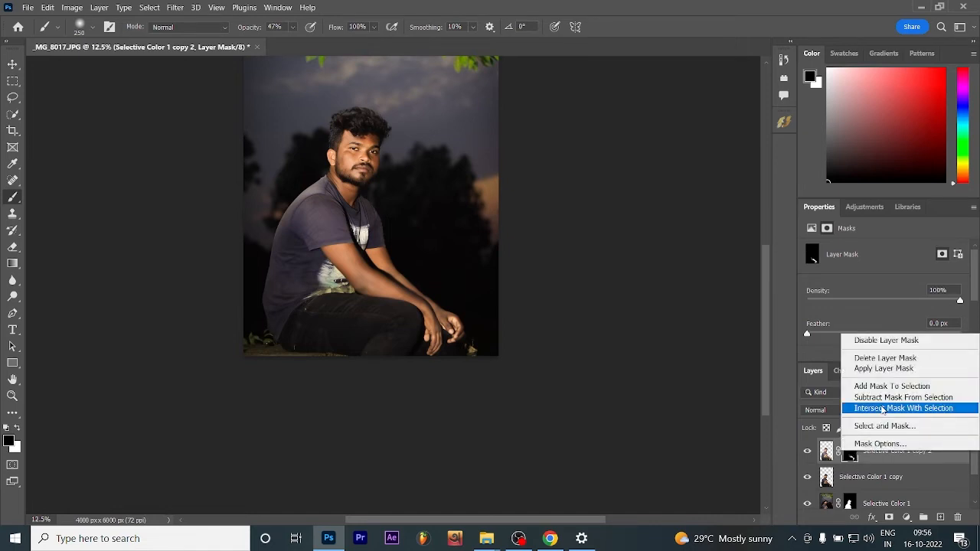
{"action": "left_click", "coordinate": [881, 367]}
{"action": "left_click", "coordinate": [877, 474], "text": "shift"}
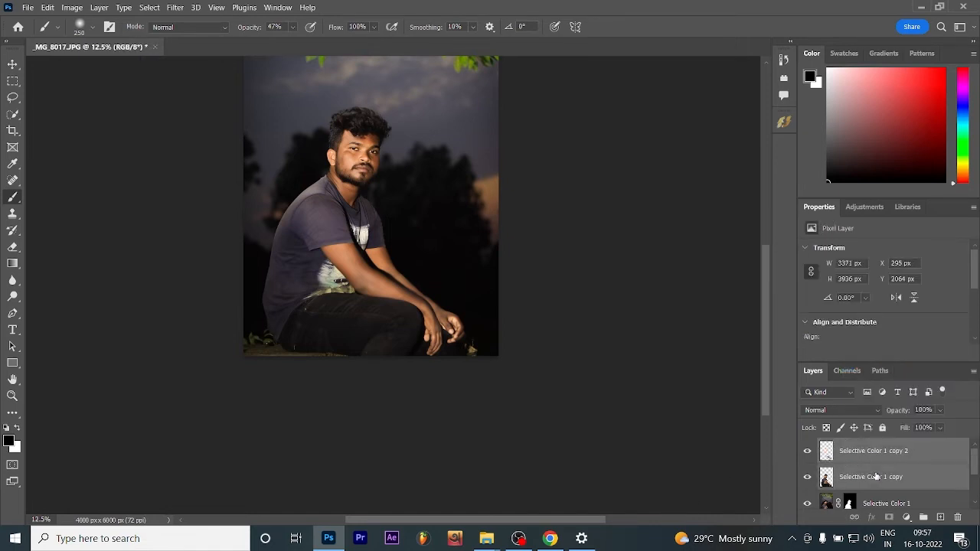
{"action": "key", "text": "ctrl+e"}
Step: Add a Selective Color adjustment beneath the merged cut-out layer and set Cyan to -60% for the Reds
{"action": "left_click", "coordinate": [906, 518]}
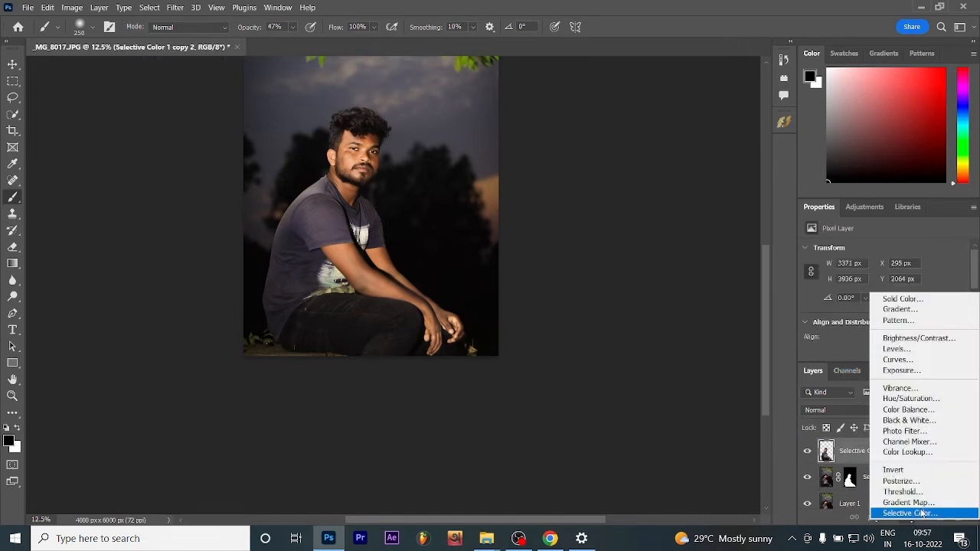
{"action": "left_click", "coordinate": [888, 516]}
{"action": "left_click_drag", "start_coordinate": [883, 289], "coordinate": [938, 291]}
{"action": "key", "text": "ctrl+bracketleft"}
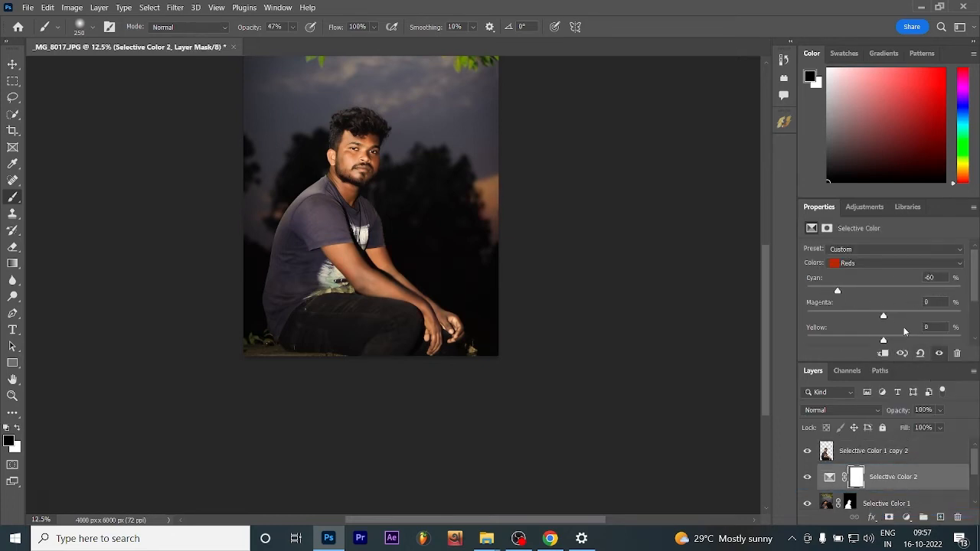
{"action": "left_click_drag", "start_coordinate": [902, 326], "coordinate": [870, 343]}
Step: Add a Hue/Saturation adjustment above the new Selective Color layer with Hue -11, Saturation +13 and Lightness -9
{"action": "left_click", "coordinate": [906, 518]}
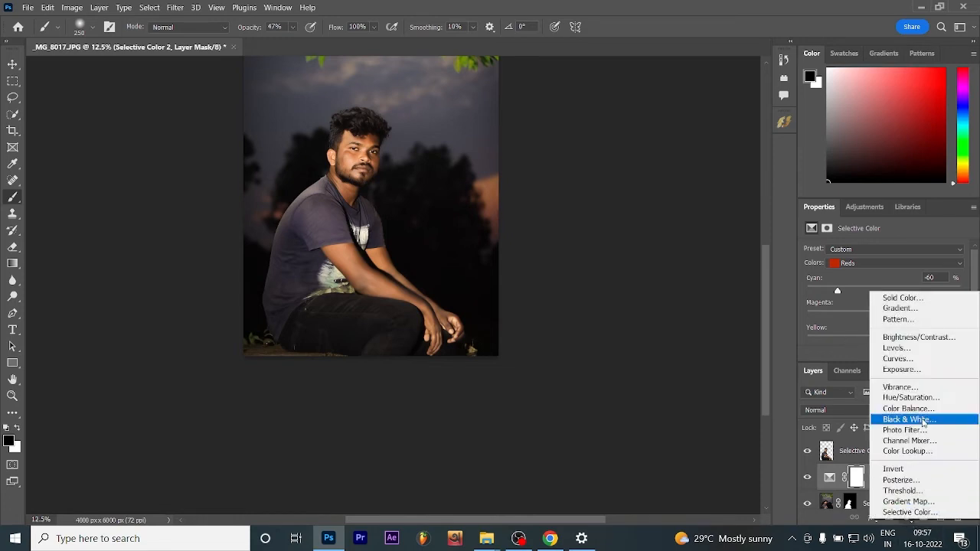
{"action": "left_click", "coordinate": [911, 398]}
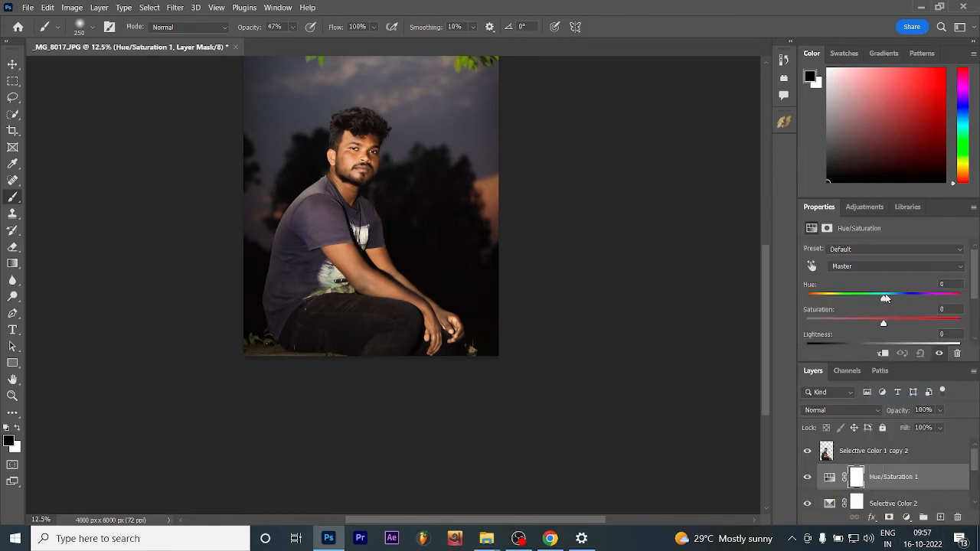
{"action": "left_click_drag", "start_coordinate": [883, 297], "coordinate": [873, 300]}
{"action": "mouse_move", "coordinate": [893, 336]}
{"action": "left_mouse_down"}
{"action": "mouse_move", "coordinate": [856, 340]}
{"action": "mouse_move", "coordinate": [876, 342]}
{"action": "left_mouse_up"}
{"action": "scroll", "coordinate": [897, 344], "scroll_direction": "down", "scroll_amount": 1}
{"action": "scroll", "coordinate": [685, 350], "scroll_direction": "up", "scroll_amount": 3}
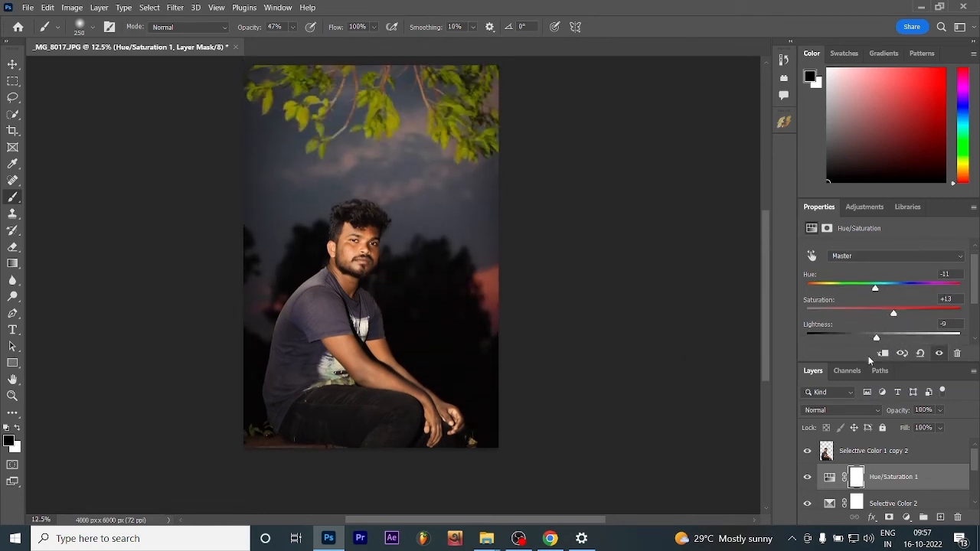
Step: Duplicate the merged cut-out layer of the man for retouching the hair
{"action": "left_click", "coordinate": [873, 452]}
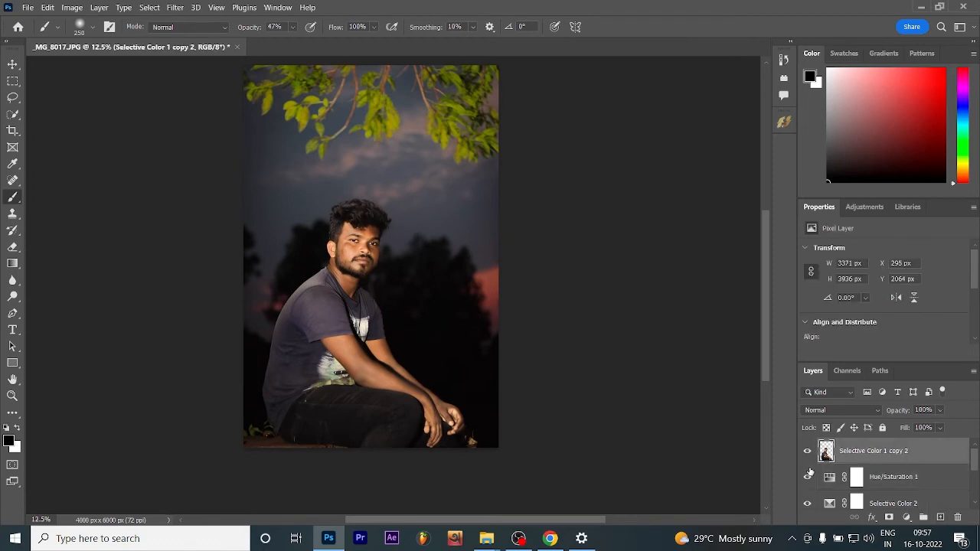
{"action": "key", "text": "ctrl+plus"}
{"action": "key", "text": "ctrl+plus"}
{"action": "key", "text": "ctrl+plus"}
{"action": "key", "text": "ctrl+plus"}
{"action": "mouse_move", "coordinate": [338, 312]}
{"action": "left_mouse_down"}
{"action": "mouse_move", "coordinate": [367, 409]}
{"action": "mouse_move", "coordinate": [412, 481]}
{"action": "left_mouse_up"}
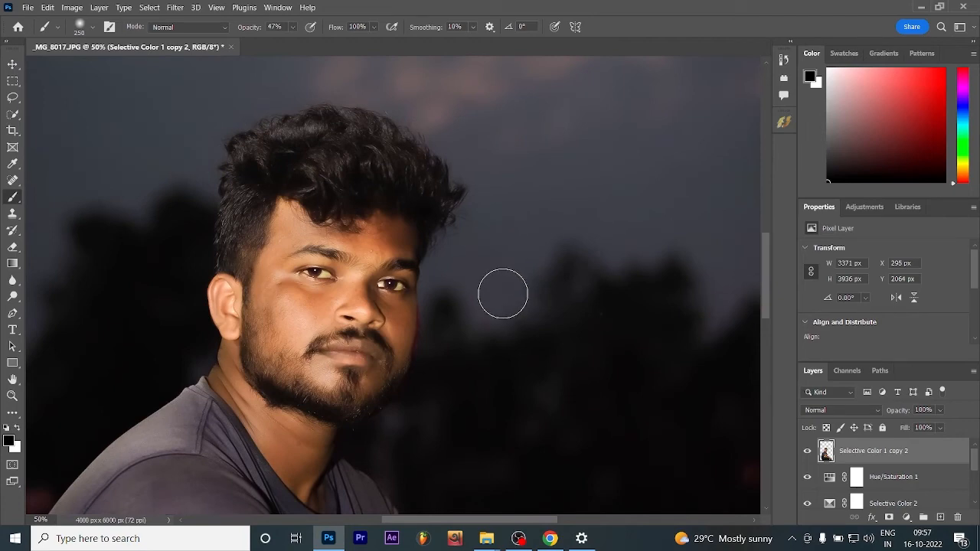
{"action": "key", "text": "ctrl+j"}
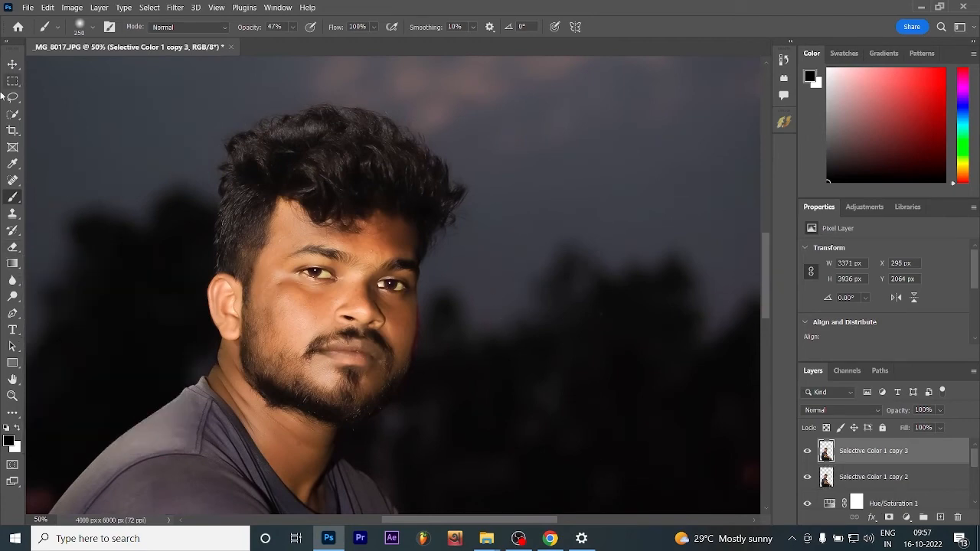
{"action": "right_click", "coordinate": [13, 297]}
{"action": "left_click", "coordinate": [58, 322]}
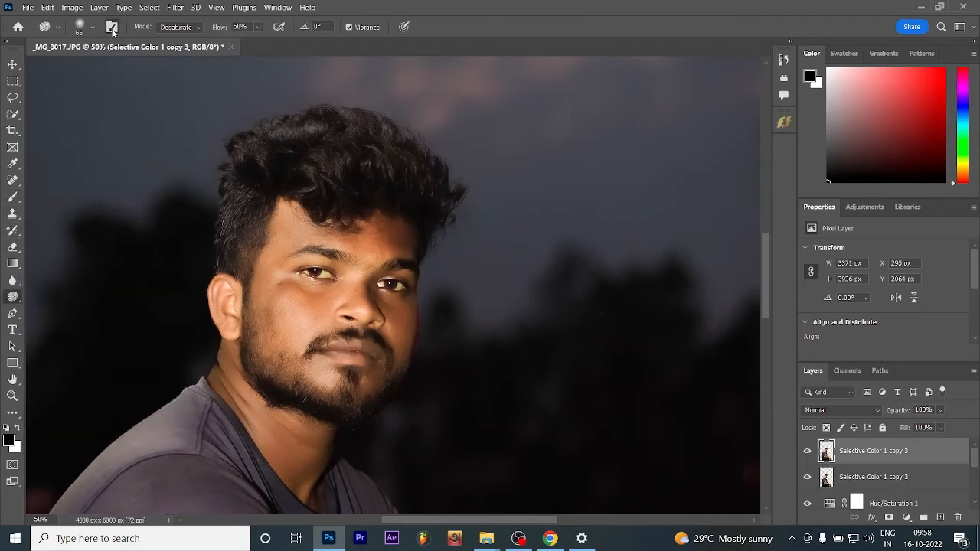
{"action": "left_click", "coordinate": [112, 27]}
{"action": "left_click_drag", "start_coordinate": [762, 158], "coordinate": [763, 176]}
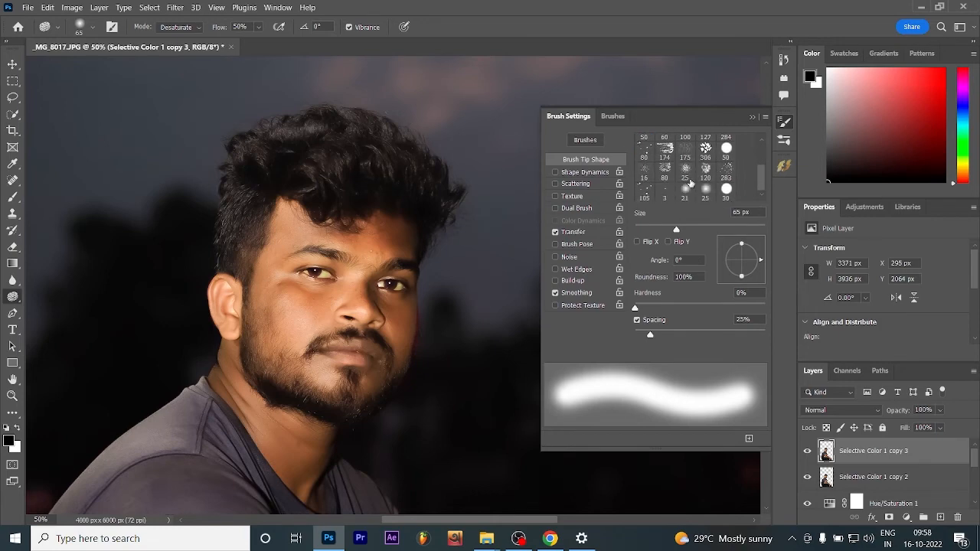
{"action": "left_click", "coordinate": [686, 168]}
{"action": "key", "text": "bracketright"}
{"action": "key", "text": "bracketright"}
{"action": "key", "text": "bracketright"}
{"action": "key", "text": "bracketright"}
{"action": "key", "text": "bracketright"}
{"action": "key", "text": "bracketright"}
{"action": "key", "text": "bracketright"}
{"action": "key", "text": "bracketright"}
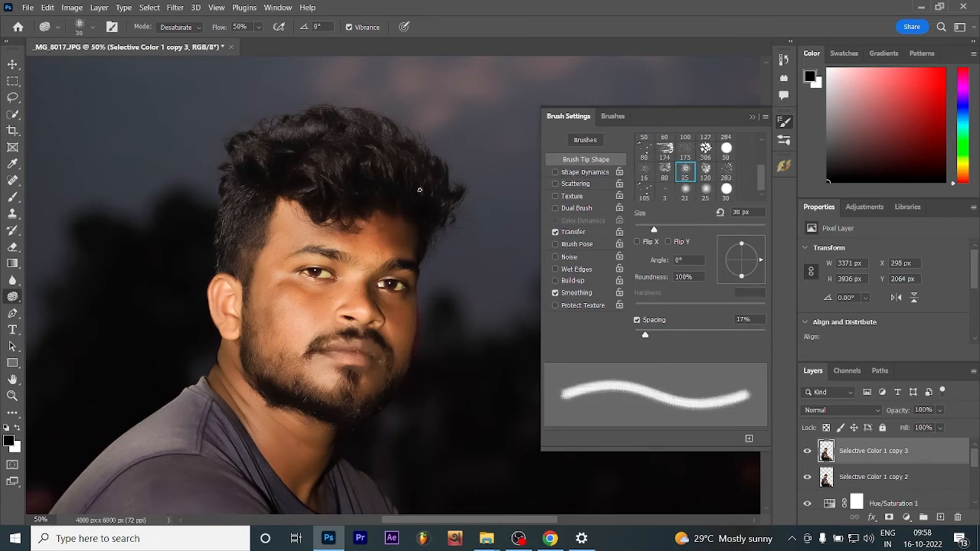
{"action": "left_click", "coordinate": [753, 117]}
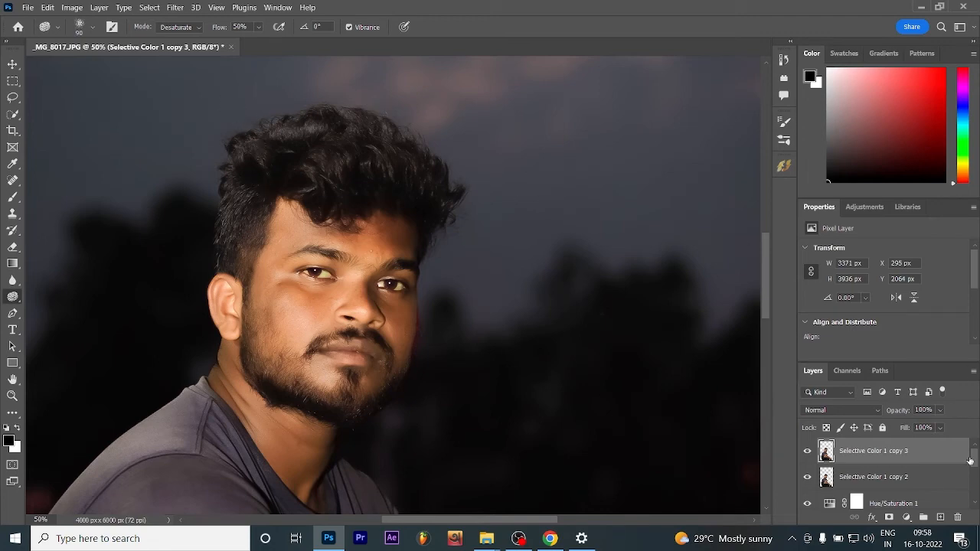
{"action": "left_click", "coordinate": [807, 451]}
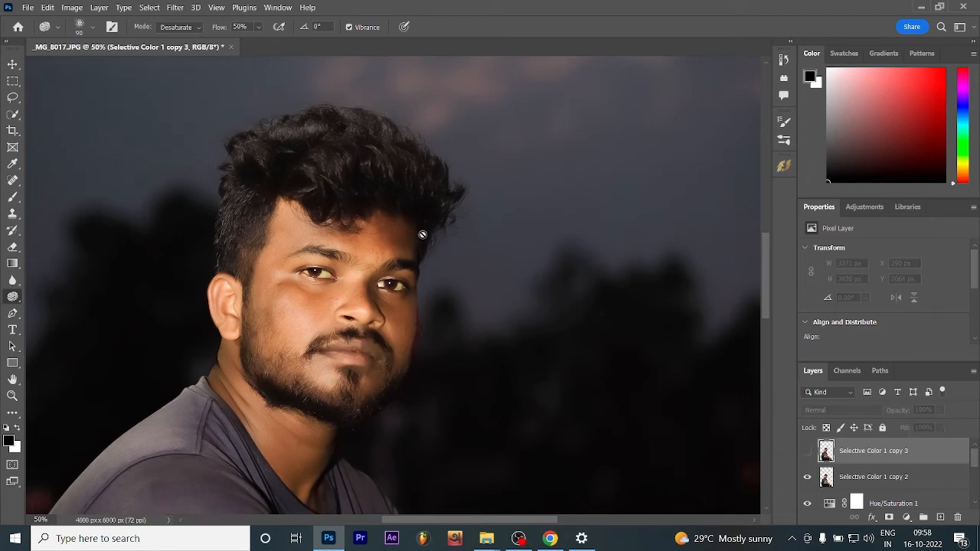
{"action": "right_click", "coordinate": [13, 298]}
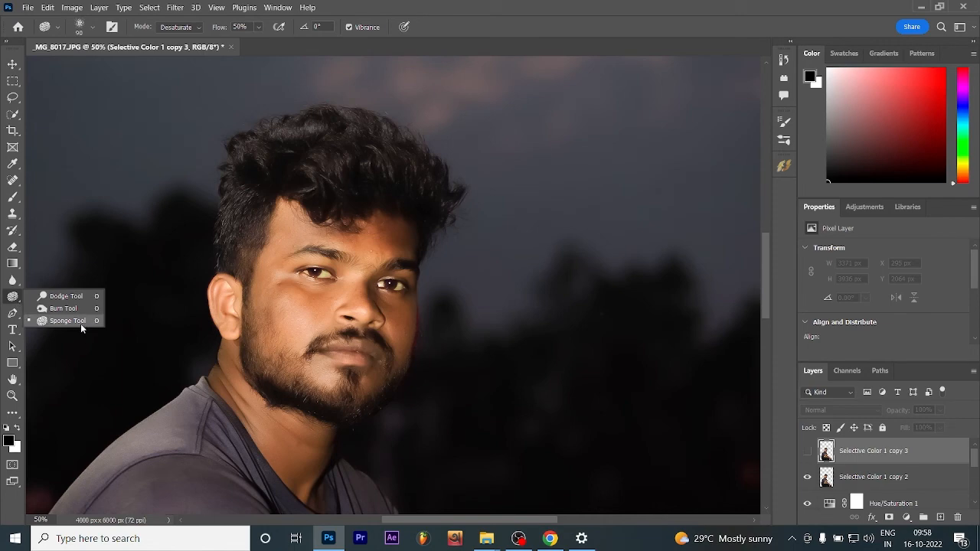
Step: Set up the Smudge tool with the 25 px spatter brush tip enlarged to size 90, and show the duplicated cut-out layer
{"action": "left_click", "coordinate": [13, 280]}
{"action": "right_click", "coordinate": [13, 280]}
{"action": "left_click", "coordinate": [62, 308]}
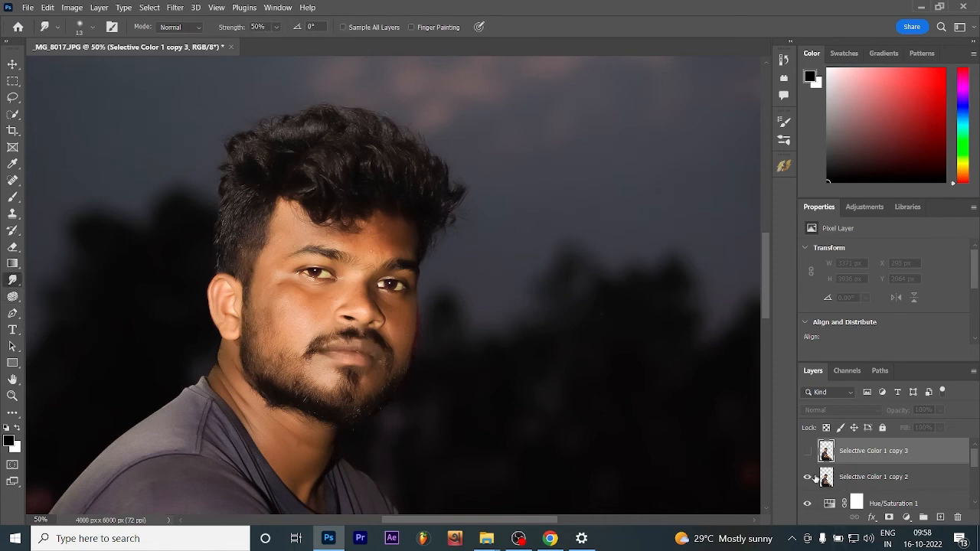
{"action": "left_click", "coordinate": [808, 451]}
{"action": "left_click", "coordinate": [112, 27]}
{"action": "scroll", "coordinate": [686, 168], "scroll_direction": "down", "scroll_amount": 3}
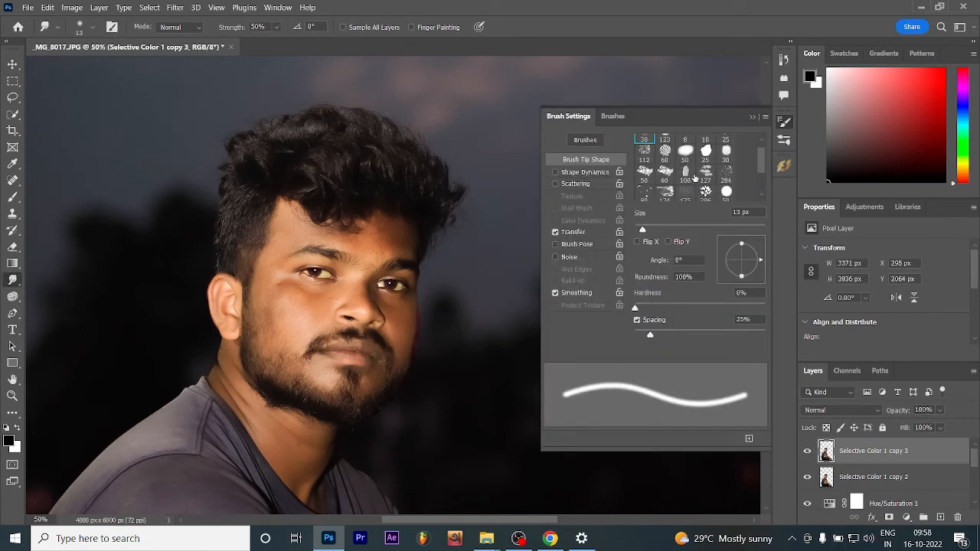
{"action": "left_click", "coordinate": [685, 168]}
{"action": "key", "text": "bracketright"}
{"action": "key", "text": "bracketright"}
{"action": "key", "text": "bracketright"}
{"action": "key", "text": "bracketright"}
{"action": "key", "text": "bracketright"}
{"action": "key", "text": "bracketright"}
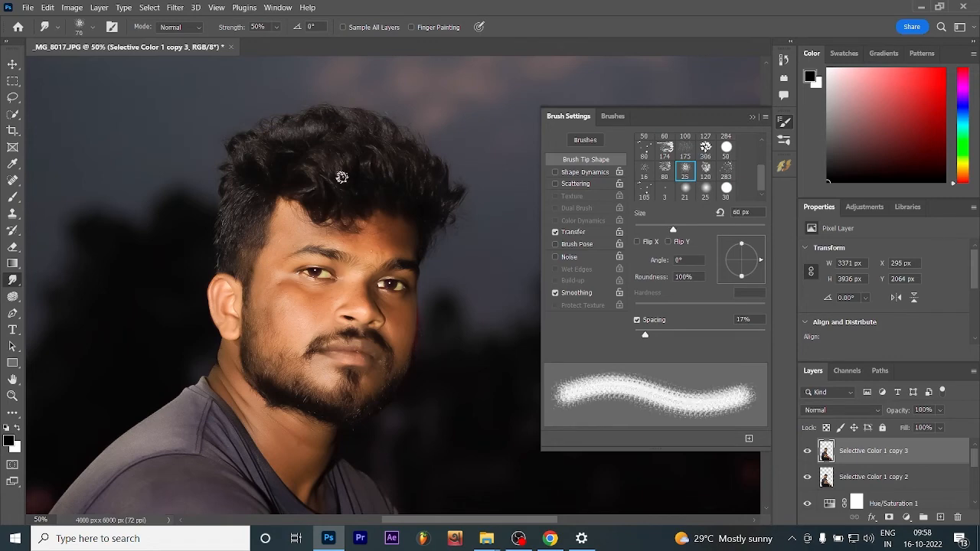
{"action": "left_click", "coordinate": [785, 122]}
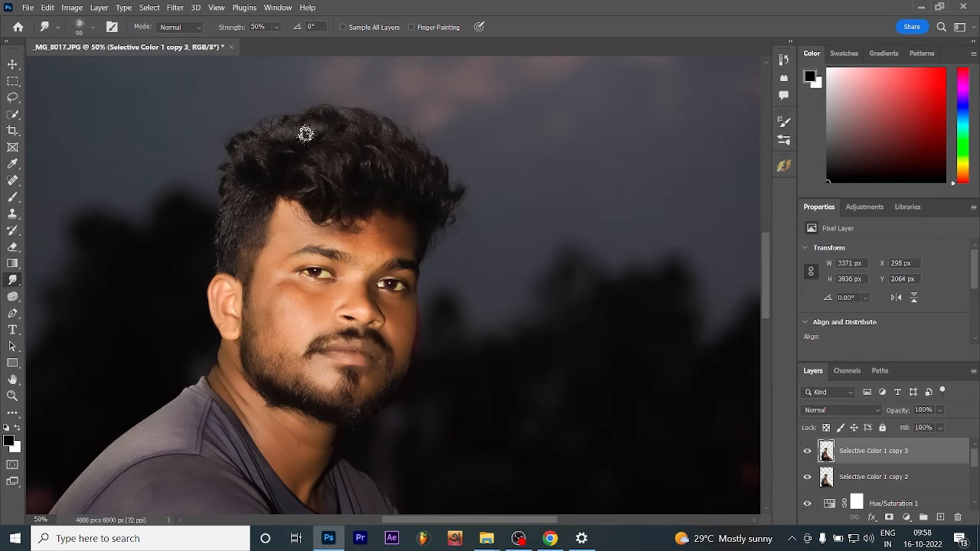
Step: Rotate the canvas sideways and smudge the man's hair outward along the top and back of his head at 50% strength
{"action": "key", "text": "ctrl+plus"}
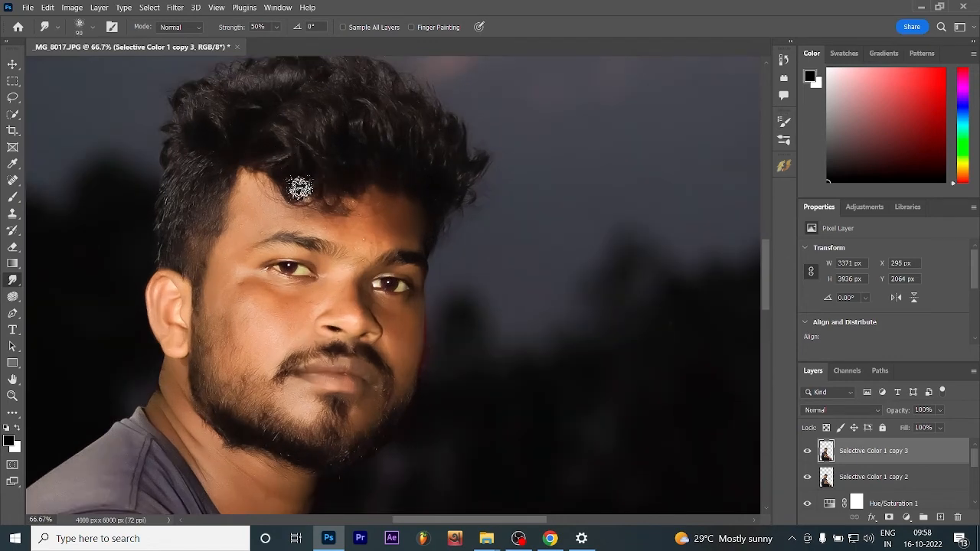
{"action": "key", "text": "r"}
{"action": "mouse_move", "coordinate": [307, 193]}
{"action": "left_mouse_down"}
{"action": "mouse_move", "coordinate": [466, 346]}
{"action": "mouse_move", "coordinate": [429, 317]}
{"action": "left_mouse_up"}
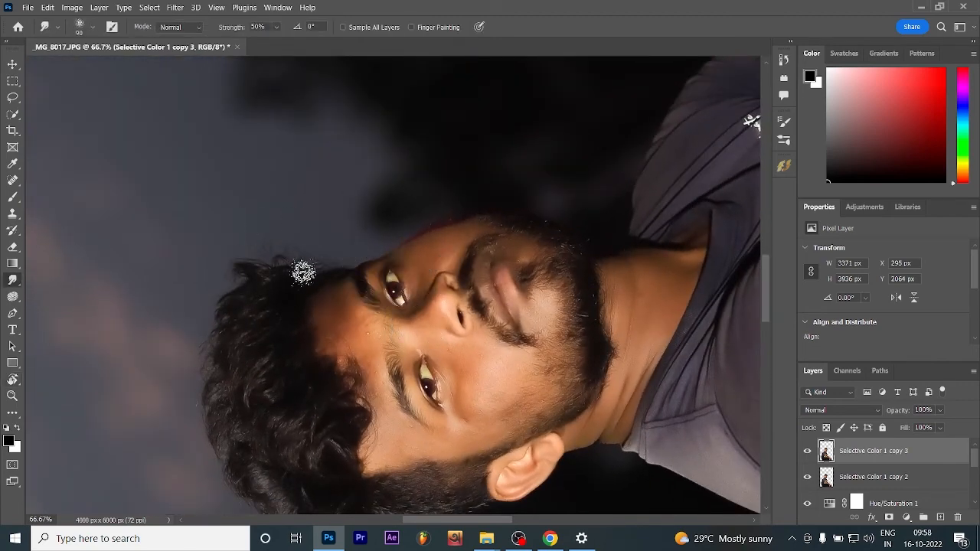
{"action": "left_click_drag", "start_coordinate": [265, 298], "coordinate": [219, 306]}
{"action": "mouse_move", "coordinate": [265, 277]}
{"action": "left_mouse_down"}
{"action": "mouse_move", "coordinate": [199, 310]}
{"action": "mouse_move", "coordinate": [217, 345]}
{"action": "mouse_move", "coordinate": [209, 388]}
{"action": "mouse_move", "coordinate": [220, 437]}
{"action": "left_mouse_up"}
{"action": "mouse_move", "coordinate": [238, 384]}
{"action": "left_mouse_down"}
{"action": "mouse_move", "coordinate": [212, 445]}
{"action": "mouse_move", "coordinate": [221, 452]}
{"action": "left_mouse_up"}
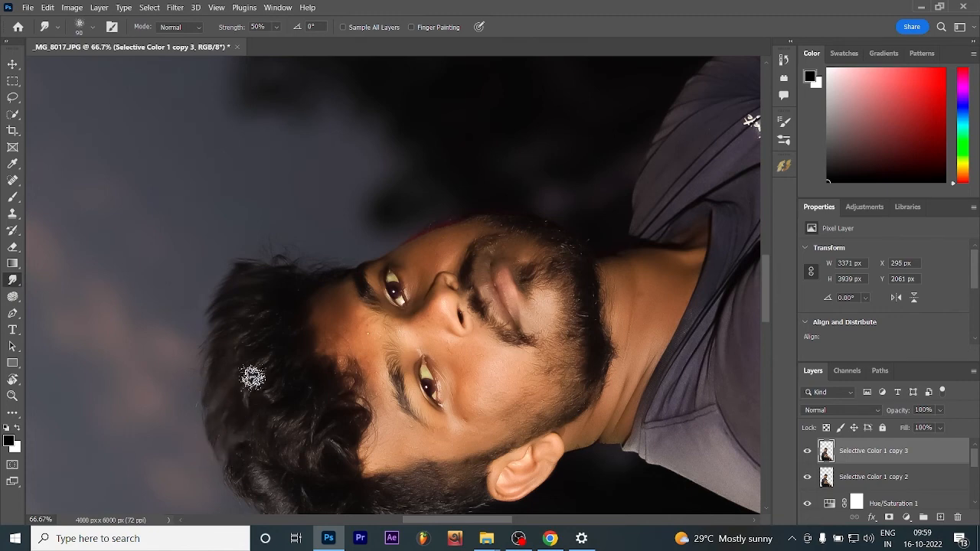
{"action": "mouse_move", "coordinate": [243, 324]}
{"action": "left_mouse_down"}
{"action": "mouse_move", "coordinate": [207, 383]}
{"action": "mouse_move", "coordinate": [208, 337]}
{"action": "left_mouse_up"}
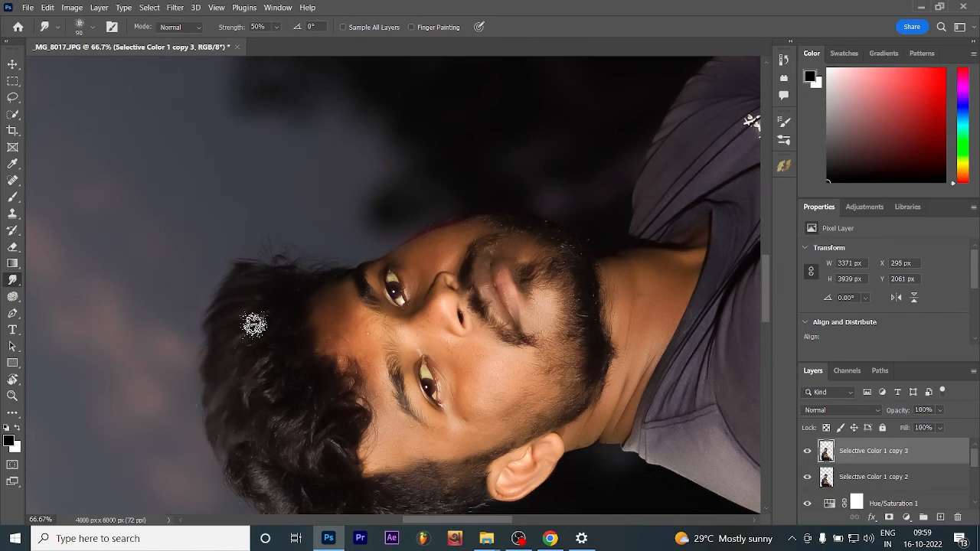
{"action": "left_click_drag", "start_coordinate": [265, 274], "coordinate": [202, 288]}
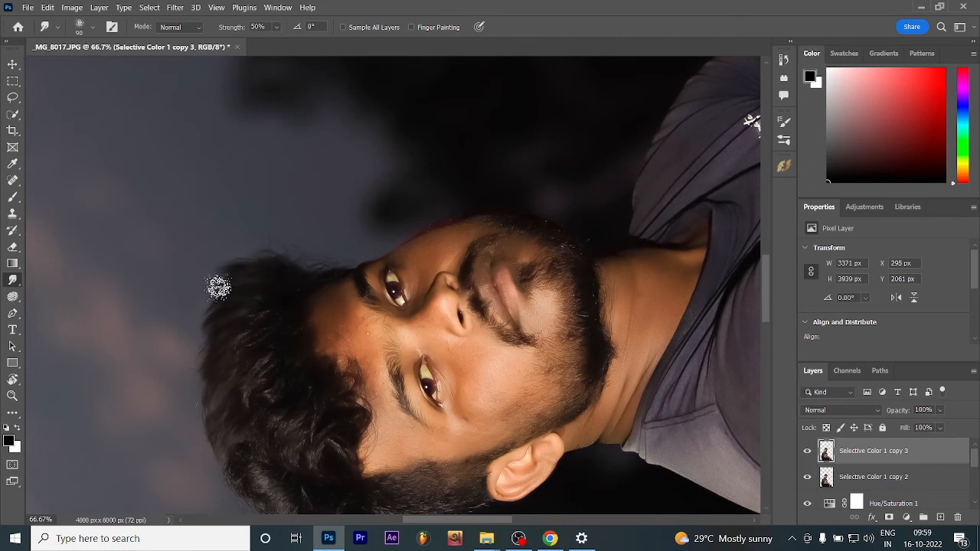
{"action": "scroll", "coordinate": [284, 319], "scroll_direction": "down", "scroll_amount": 5}
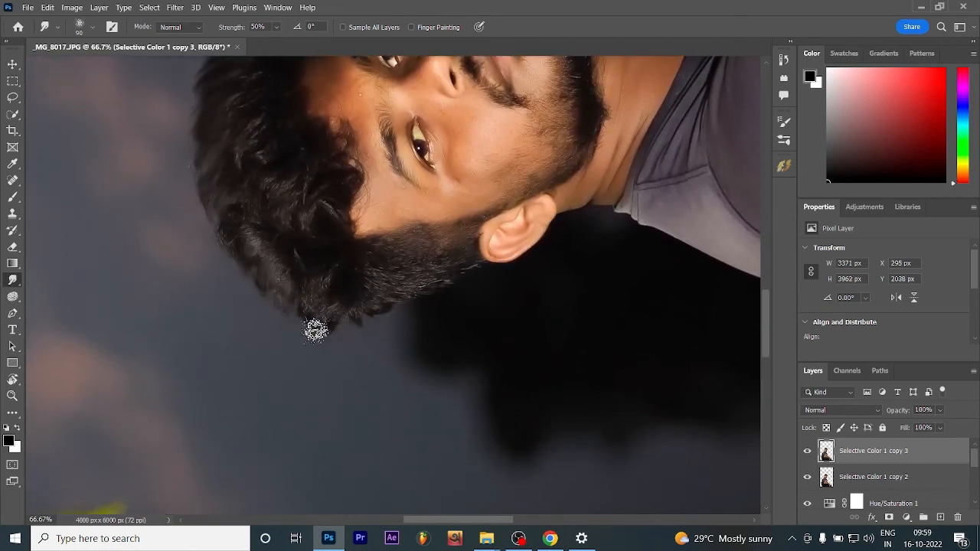
Step: Rotate the canvas back to upright and straighten it while checking the smudged hair
{"action": "key", "text": "r"}
{"action": "mouse_move", "coordinate": [416, 354]}
{"action": "left_mouse_down"}
{"action": "mouse_move", "coordinate": [424, 131]}
{"action": "mouse_move", "coordinate": [405, 378]}
{"action": "mouse_move", "coordinate": [229, 342]}
{"action": "mouse_move", "coordinate": [227, 227]}
{"action": "left_mouse_up"}
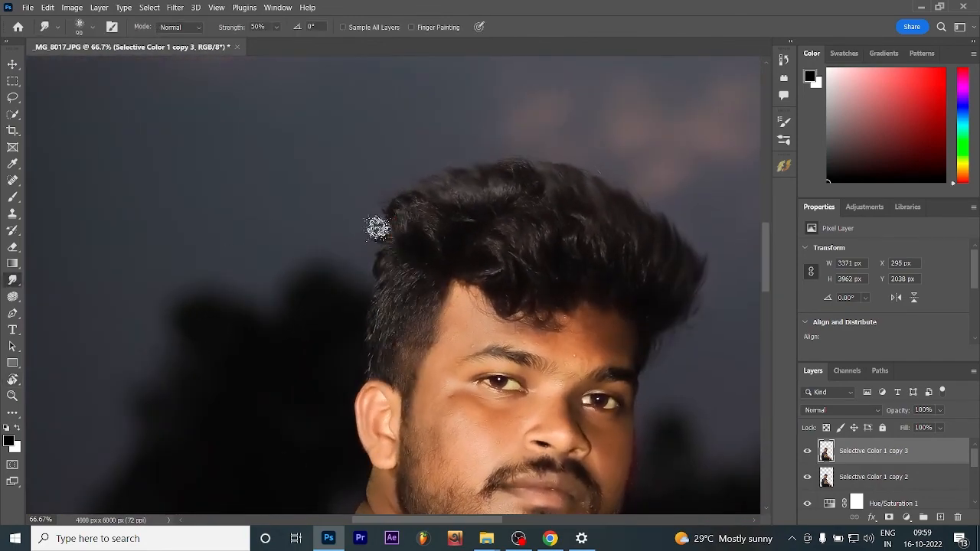
{"action": "key", "text": "ctrl+minus"}
{"action": "key", "text": "ctrl+minus"}
{"action": "key", "text": "ctrl+minus"}
{"action": "key", "text": "ctrl+plus"}
{"action": "key", "text": "ctrl+plus"}
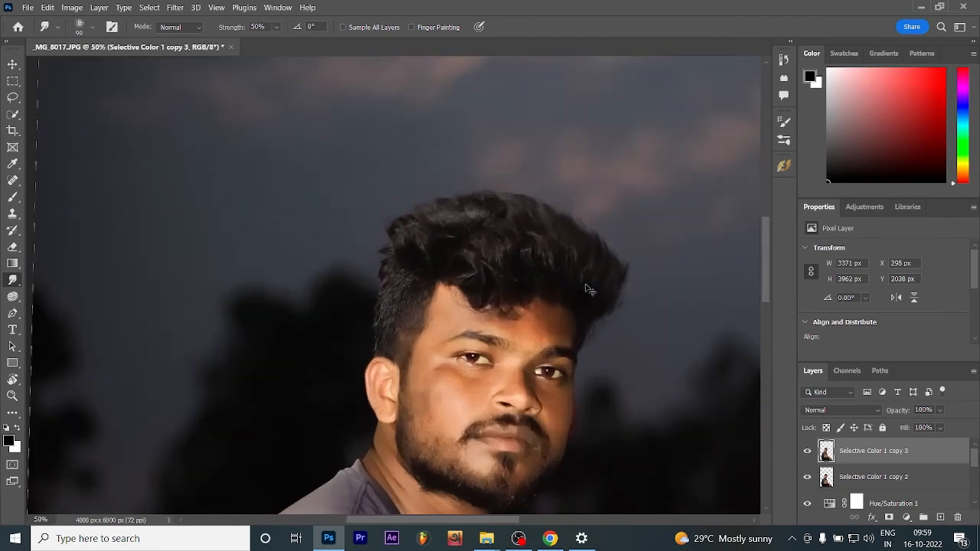
{"action": "key", "text": "ctrl+minus"}
{"action": "key", "text": "ctrl+minus"}
{"action": "key", "text": "ctrl+minus"}
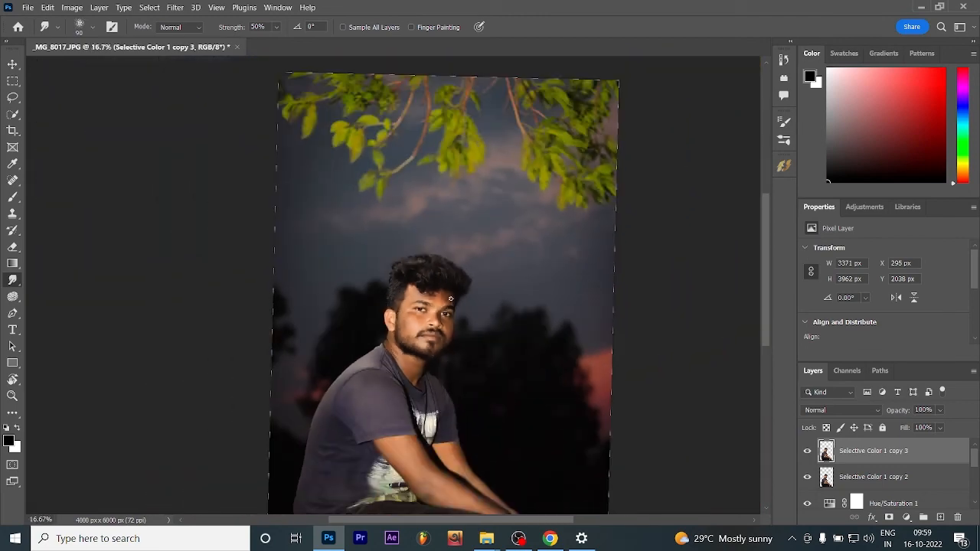
{"action": "key", "text": "r"}
{"action": "left_click_drag", "start_coordinate": [429, 358], "coordinate": [435, 354]}
Step: Run the Beautify v2 Frequency Separation retouch on the portrait and accept its dialog
{"action": "key", "text": "ctrl+plus"}
{"action": "key", "text": "ctrl+plus"}
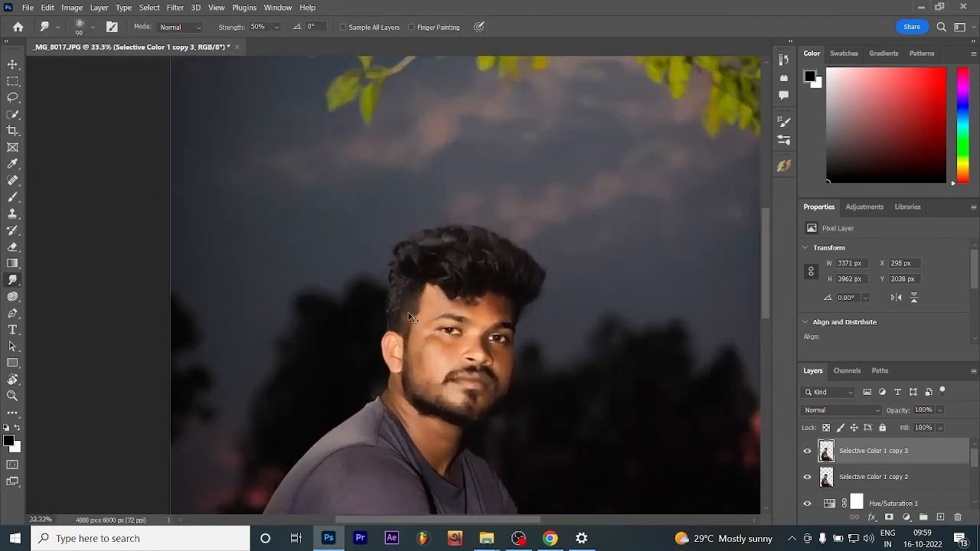
{"action": "left_click_drag", "start_coordinate": [372, 358], "coordinate": [250, 240]}
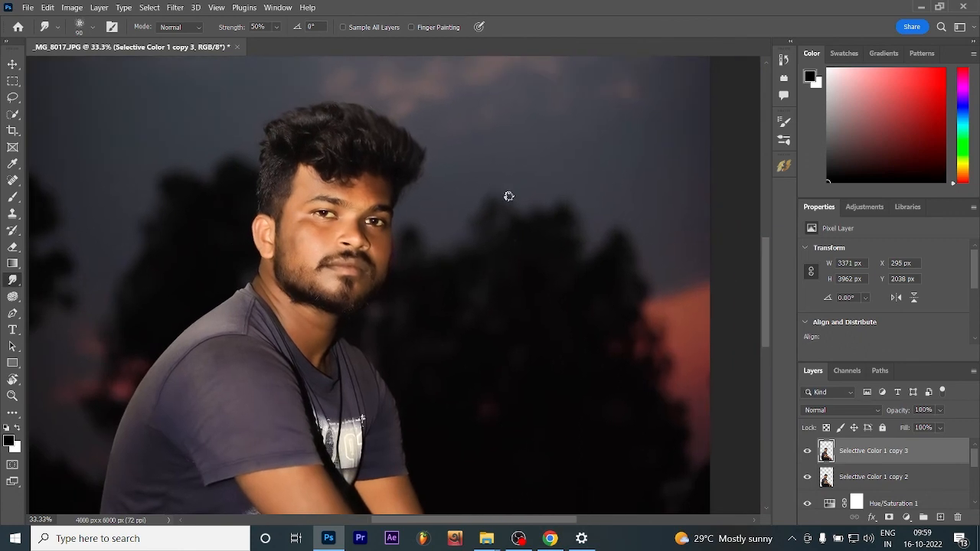
{"action": "key", "text": "ctrl+plus"}
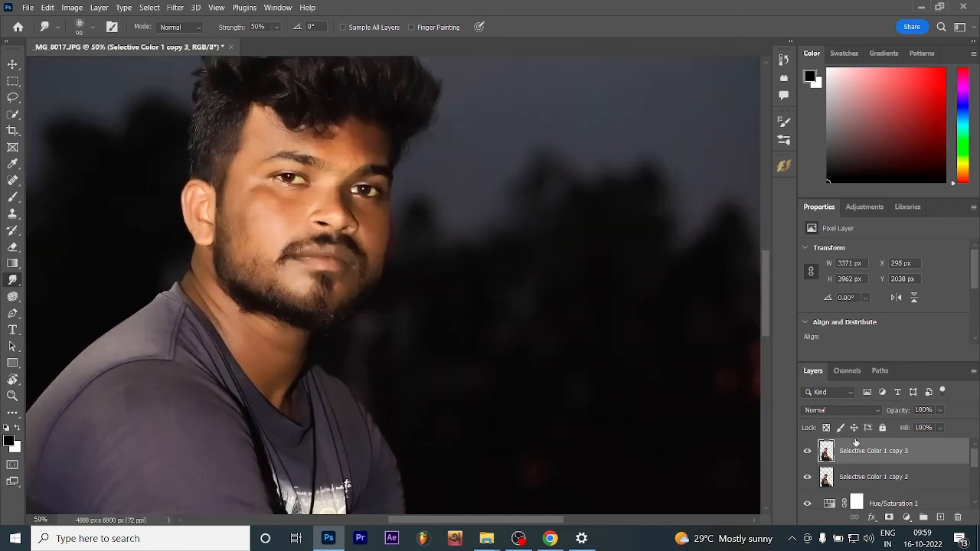
{"action": "left_click", "coordinate": [779, 169]}
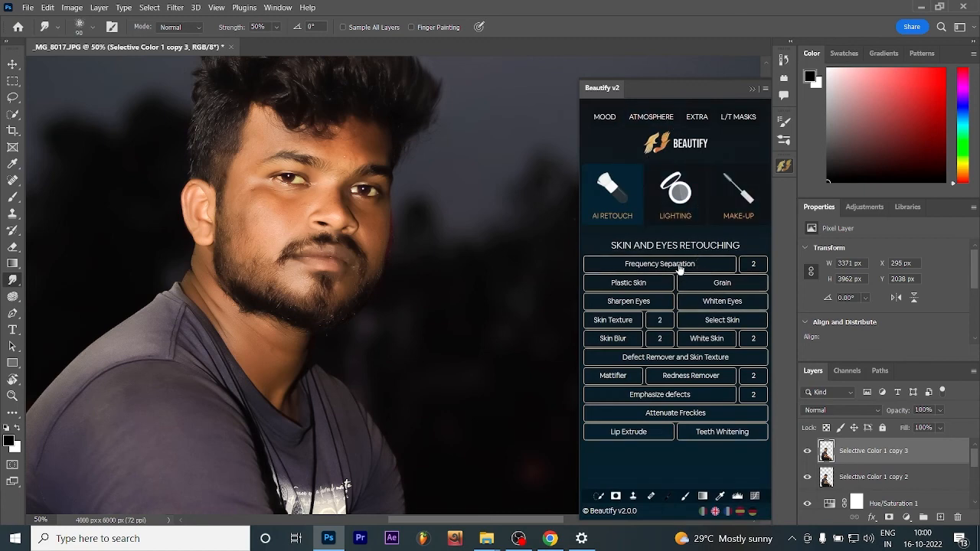
{"action": "left_click", "coordinate": [679, 264]}
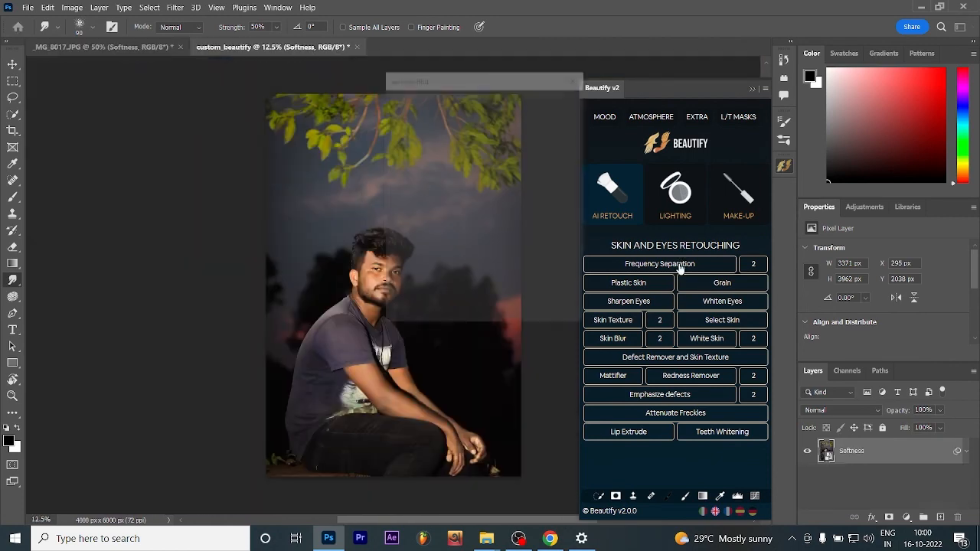
{"action": "left_click", "coordinate": [546, 102]}
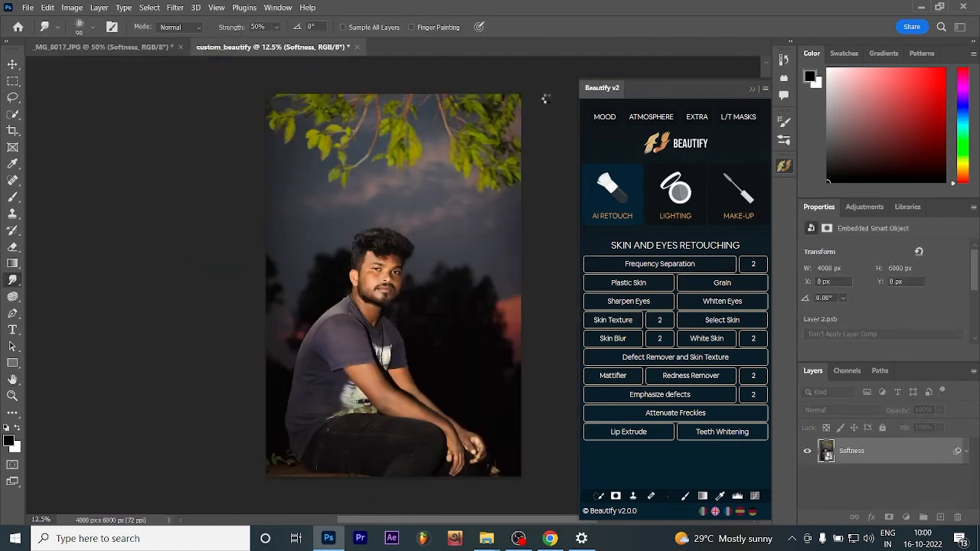